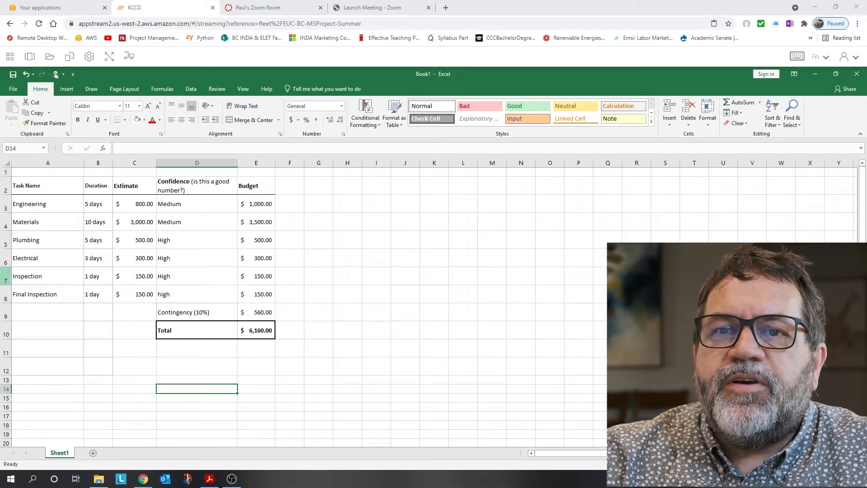
Step: Review the six task names, Engineering through Final Inspection, and their durations in the budget sheet
left_click(389, 215)
left_click_drag(39, 205, 38, 294)
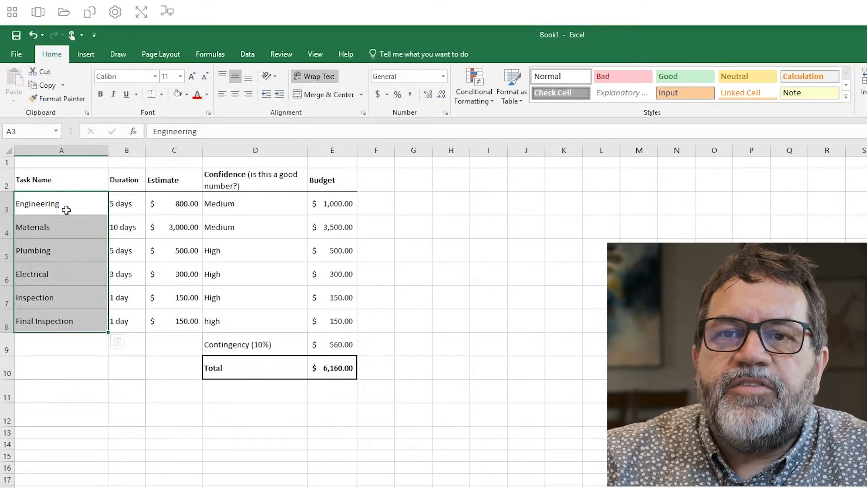
left_click(57, 231)
left_click(45, 254)
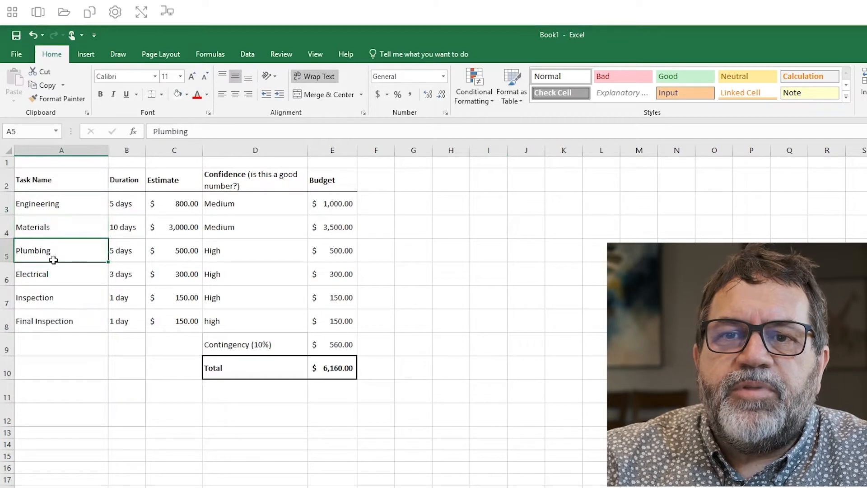
left_click(53, 273)
left_click(63, 298)
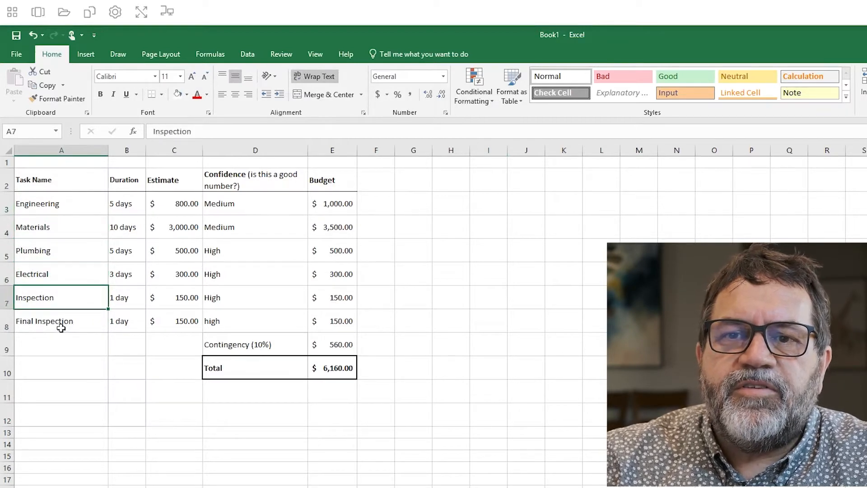
left_click(61, 324)
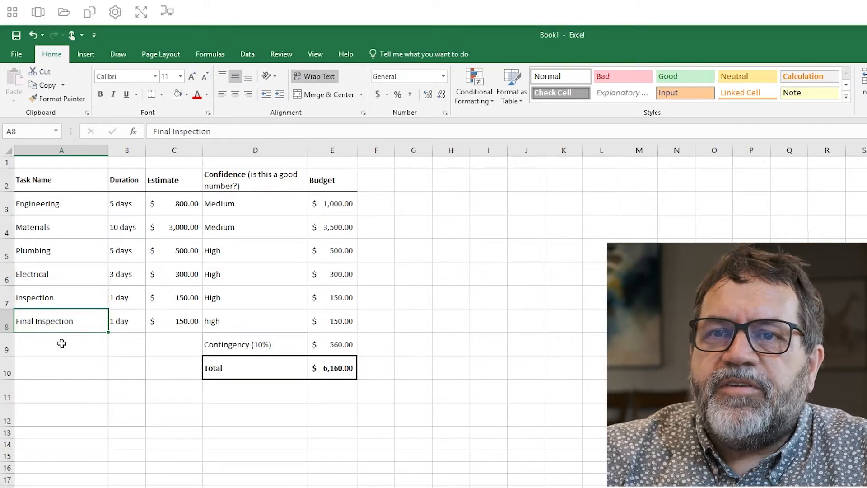
left_click_drag(124, 202, 118, 319)
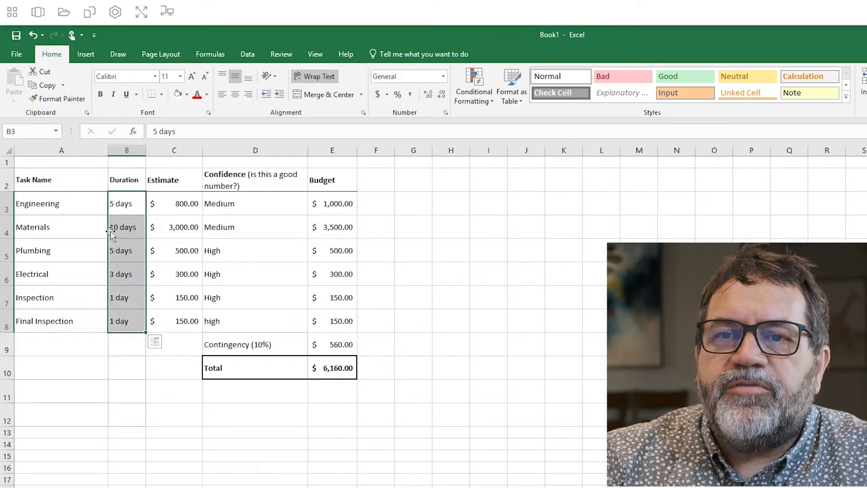
left_click(92, 348)
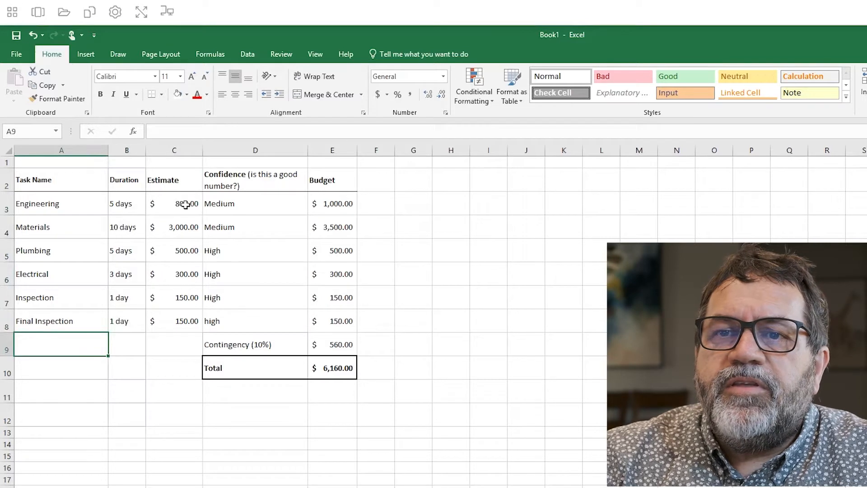
Step: Review the task estimates (Engineering 800, Materials 3,000, etc.) and the two Medium confidence ratings
left_click_drag(185, 203, 179, 319)
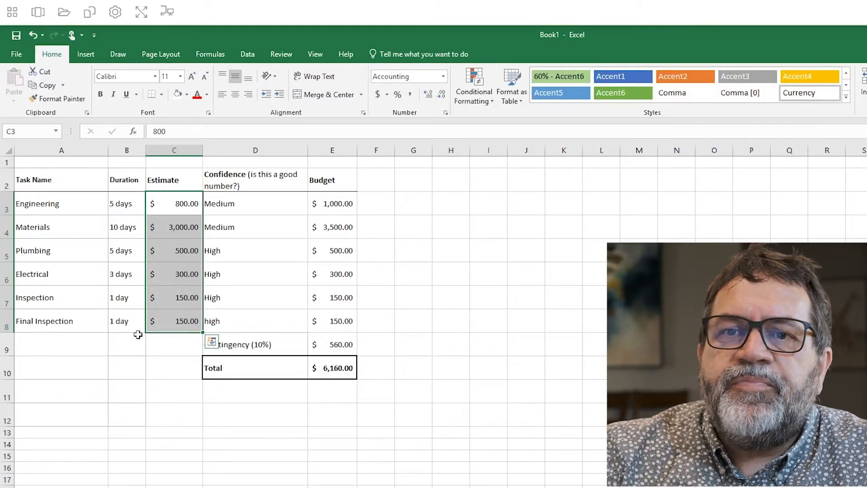
left_click(180, 206)
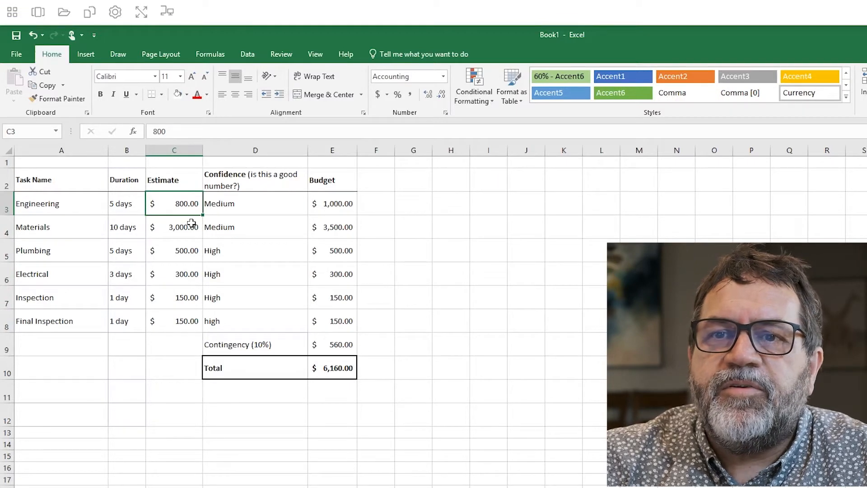
left_click(186, 229)
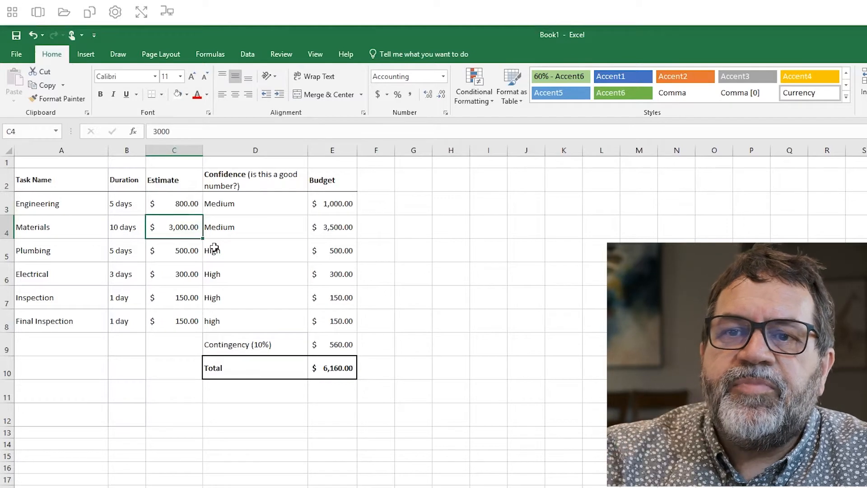
left_click_drag(185, 251, 173, 320)
left_click(102, 353)
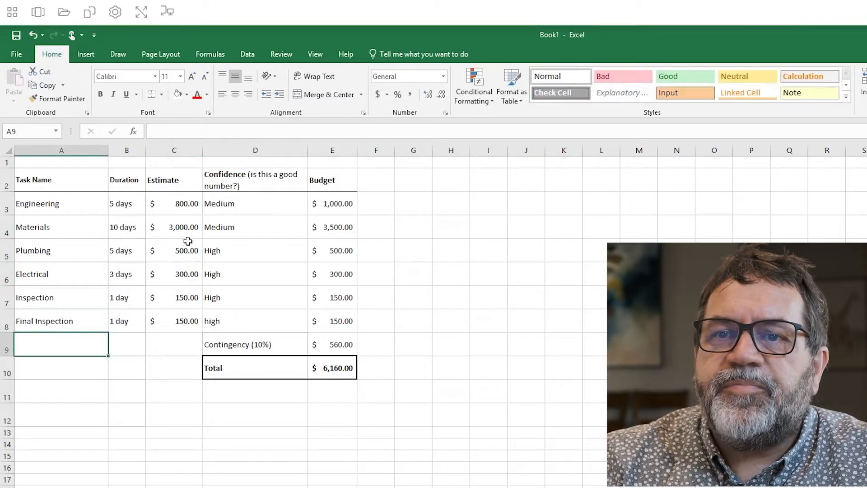
left_click_drag(181, 204, 172, 318)
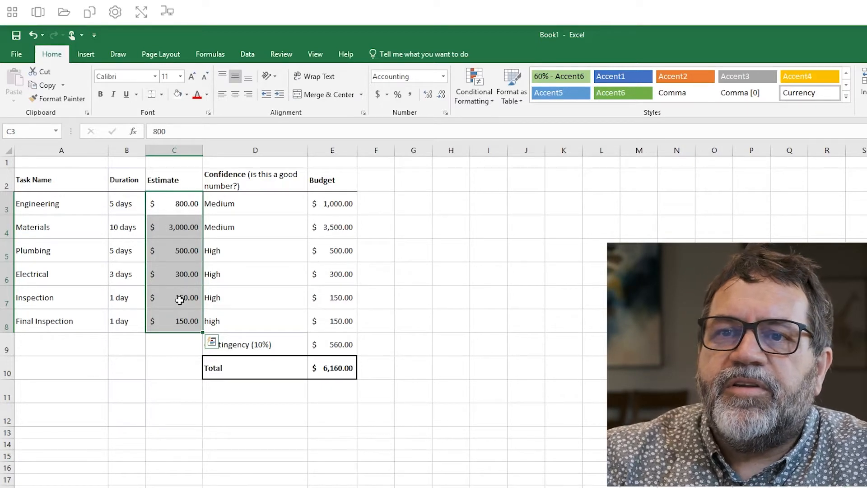
left_click_drag(247, 208, 243, 229)
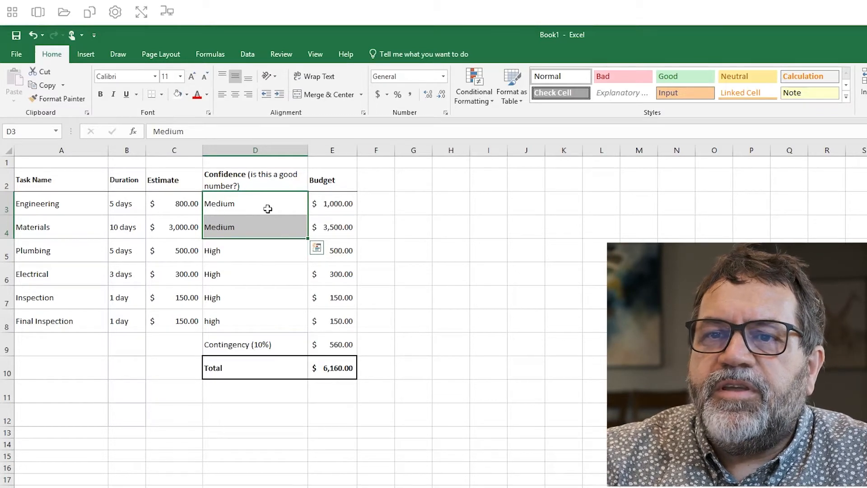
Step: Compare estimates with budgets: Engineering 800 vs 1,000, Materials 3,000 vs 3,500, inspections 150 each
left_click(181, 203)
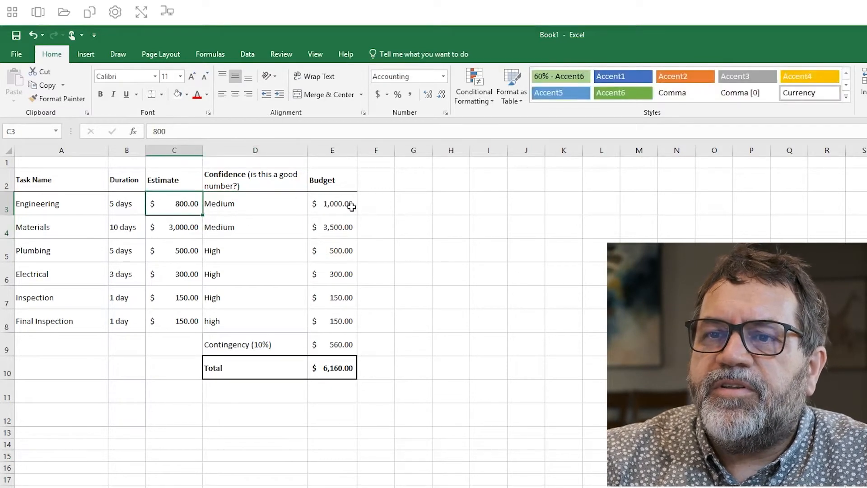
left_click(335, 203)
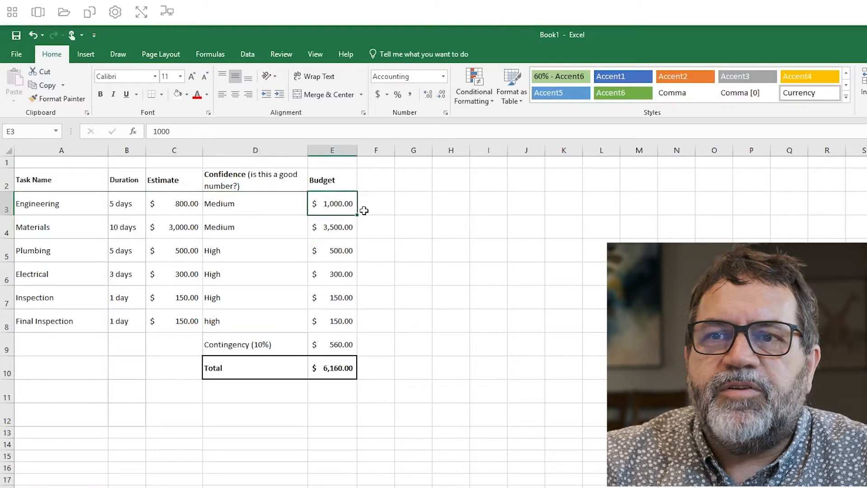
left_click(183, 203)
left_click(347, 203)
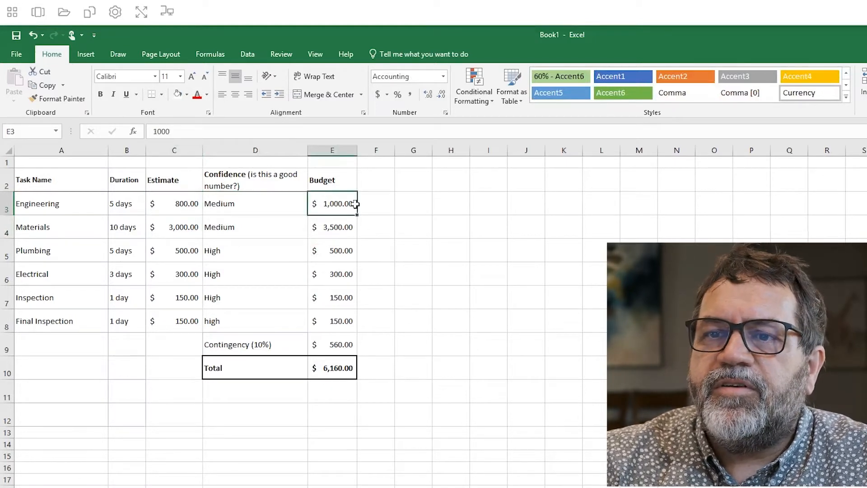
left_click(175, 227)
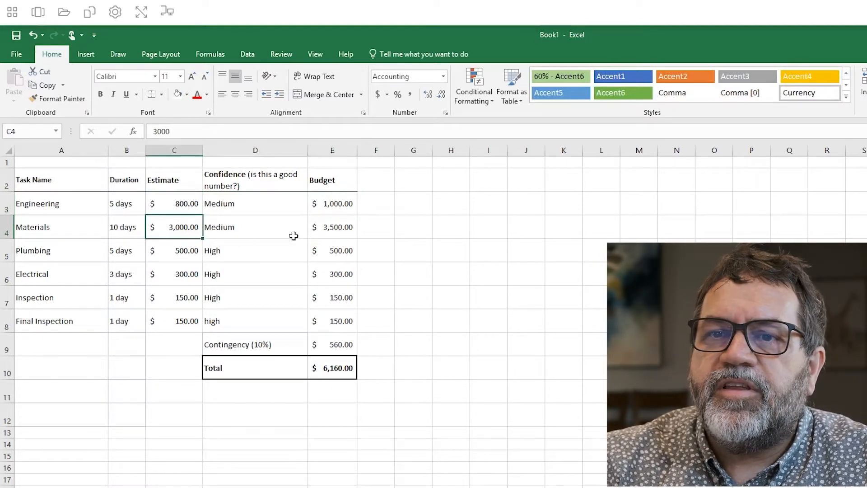
left_click(346, 229)
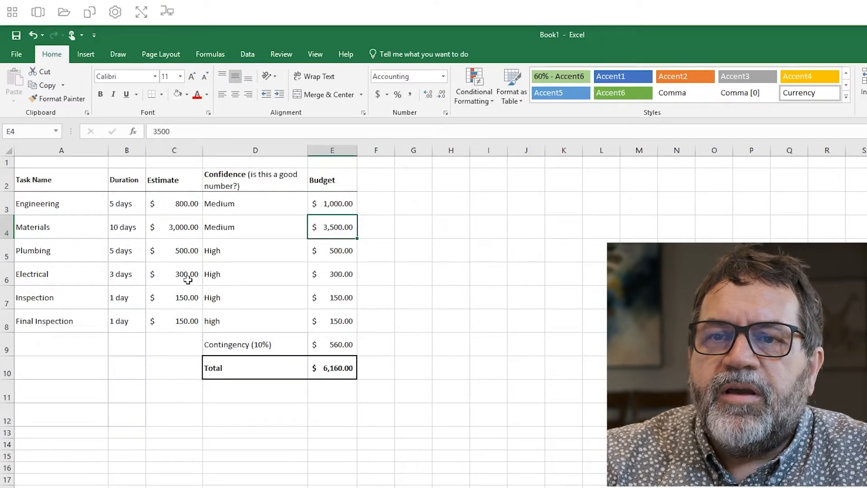
left_click(181, 302)
left_click_drag(181, 301, 181, 321)
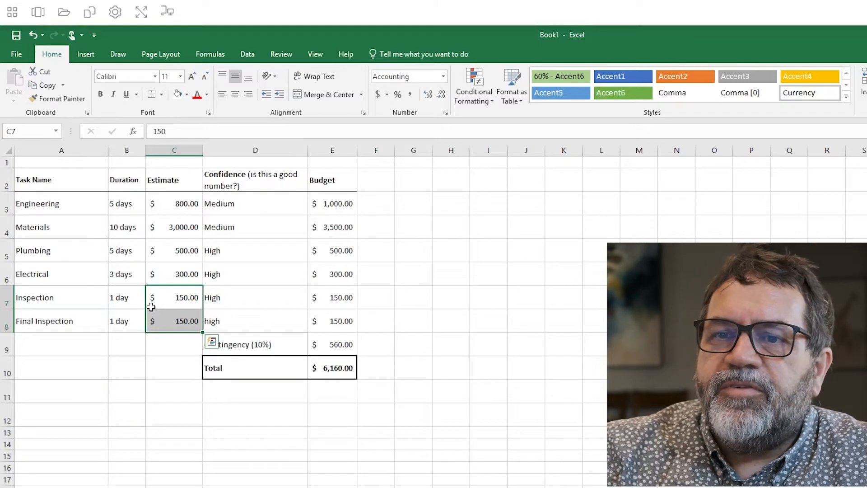
left_click_drag(343, 303, 337, 325)
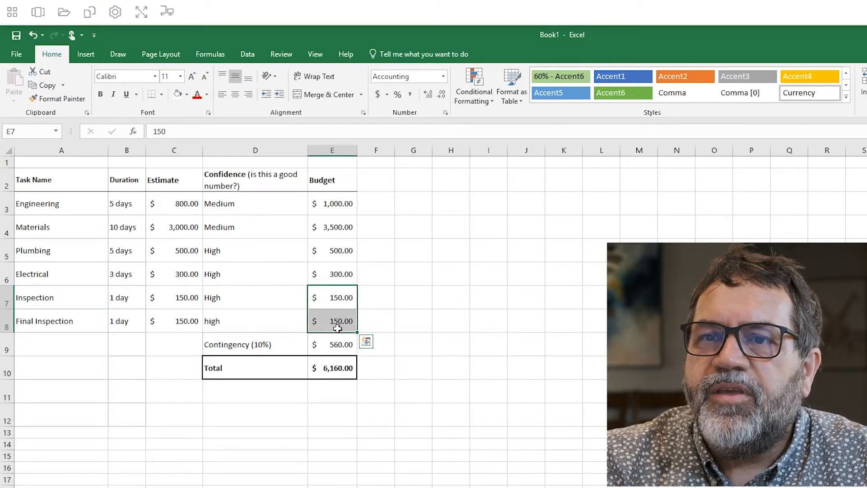
Step: Check the Budget column, the 10% contingency formula in E9 and the $6,160 total formula in E10
left_click(325, 184)
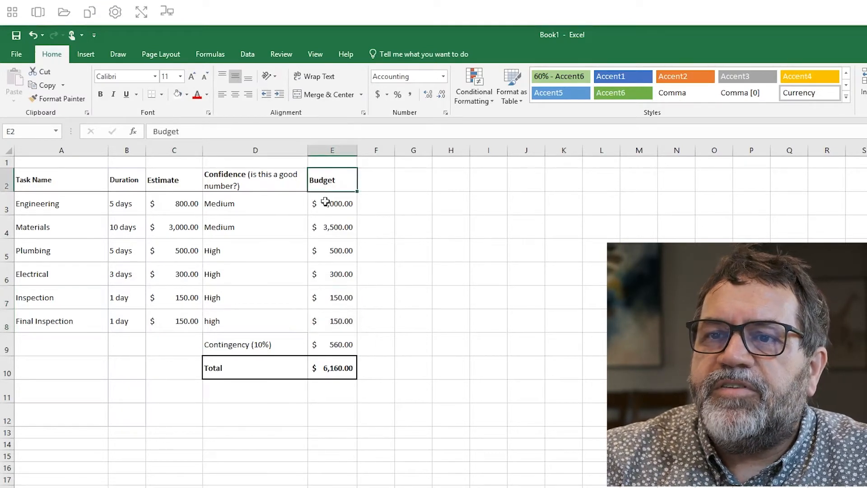
left_click_drag(326, 184, 333, 320)
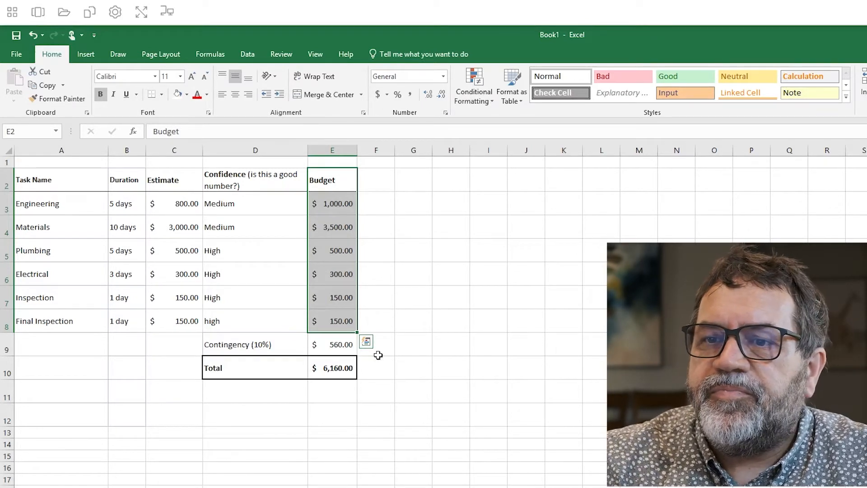
left_click(339, 344)
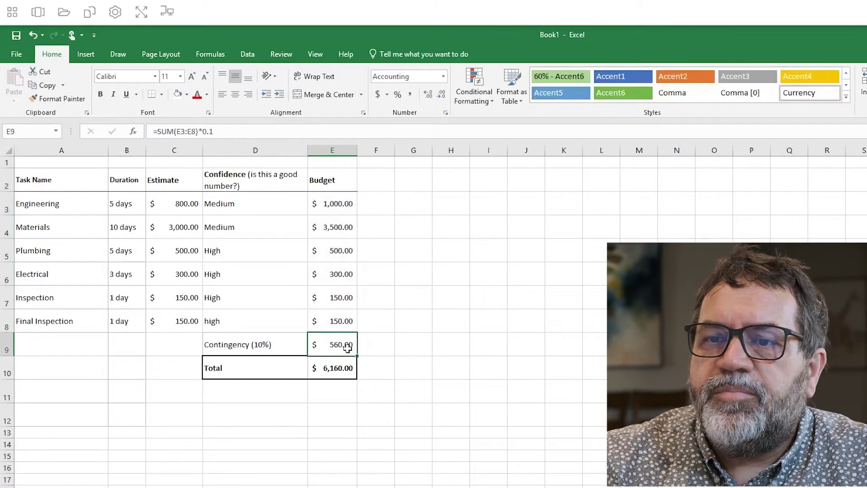
left_click(325, 370)
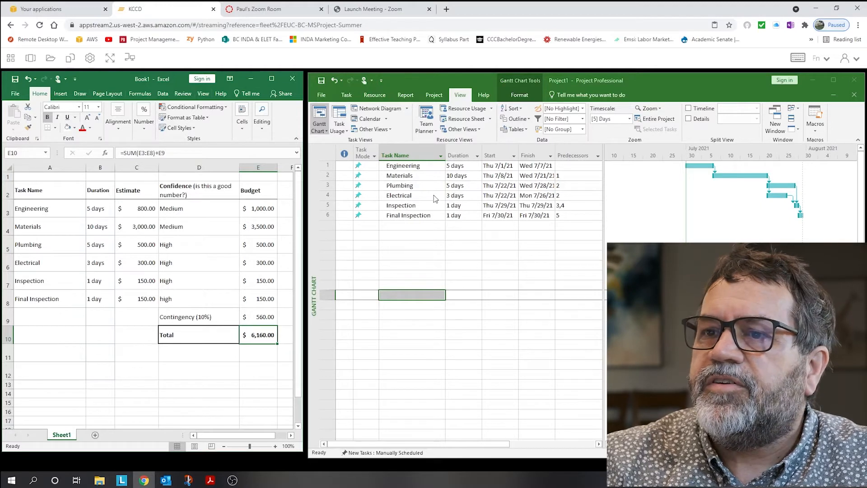
left_click_drag(407, 166, 407, 215)
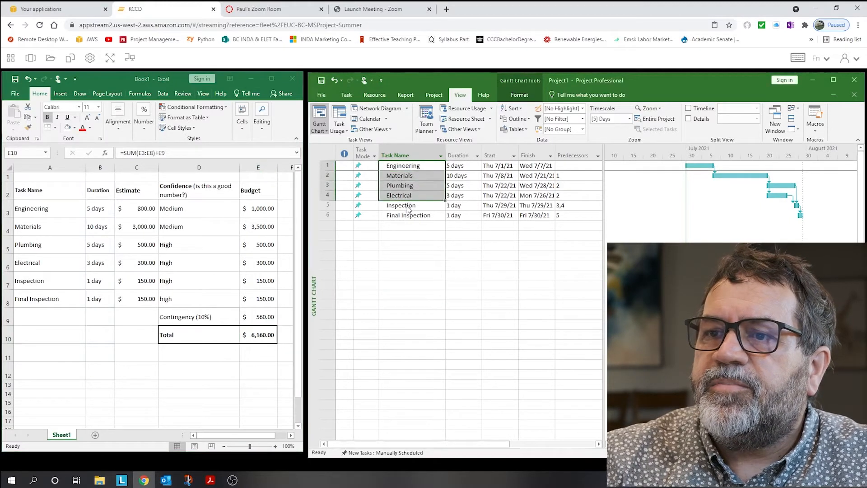
left_click(416, 242)
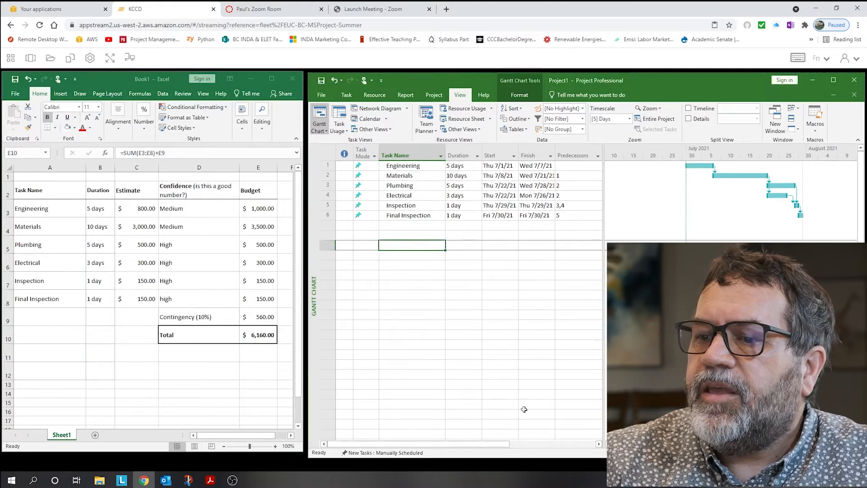
mouse_move(488, 445)
left_mouse_down()
mouse_move(564, 446)
mouse_move(485, 447)
left_mouse_up()
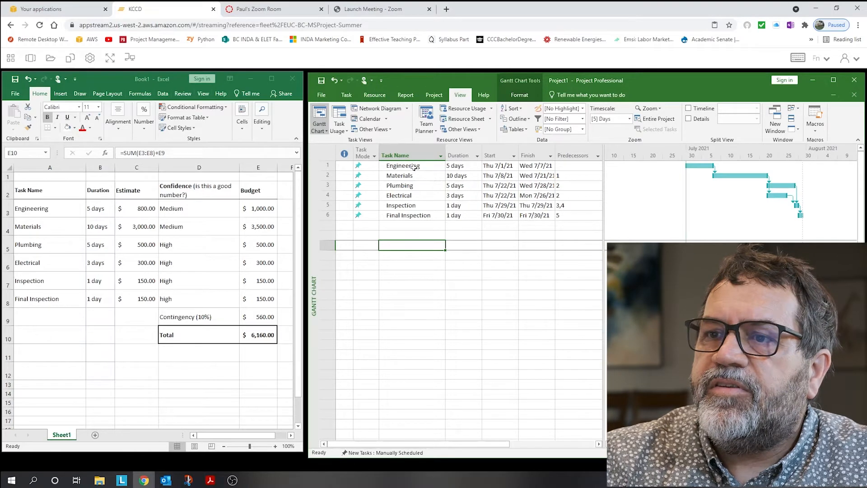
left_click_drag(413, 167, 418, 212)
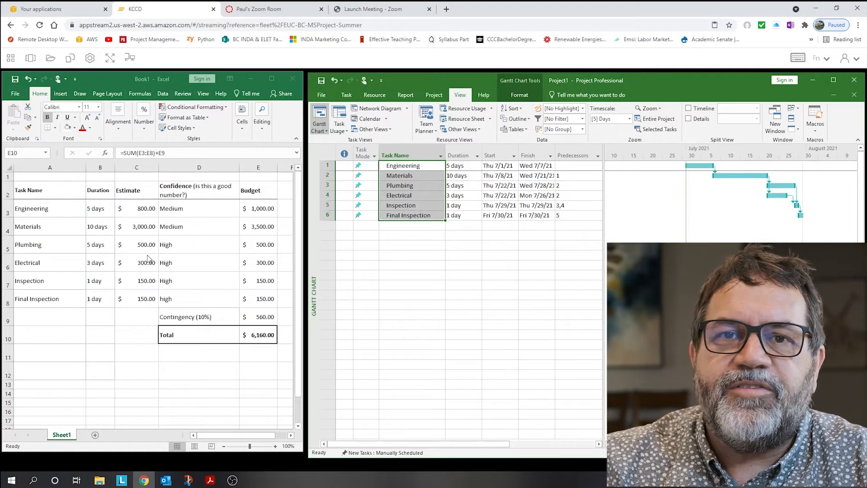
Step: Switch the view from the Gantt chart to the Resource Sheet
left_click(404, 249)
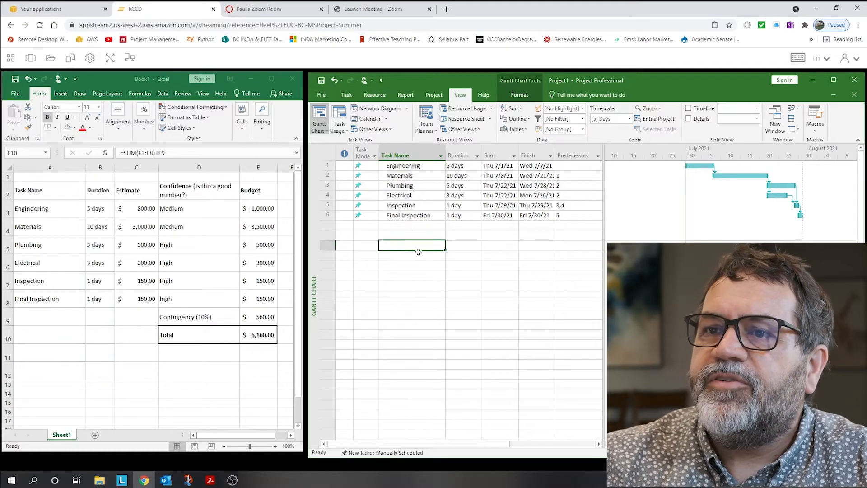
left_click(325, 132)
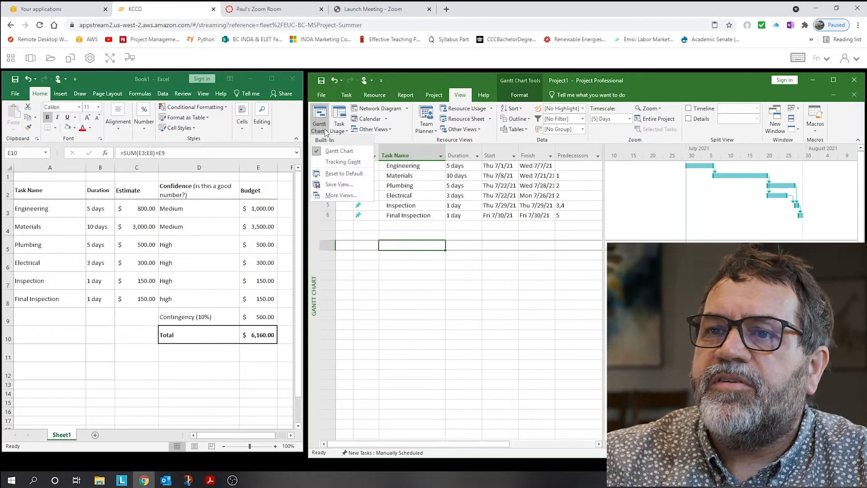
left_click(320, 117)
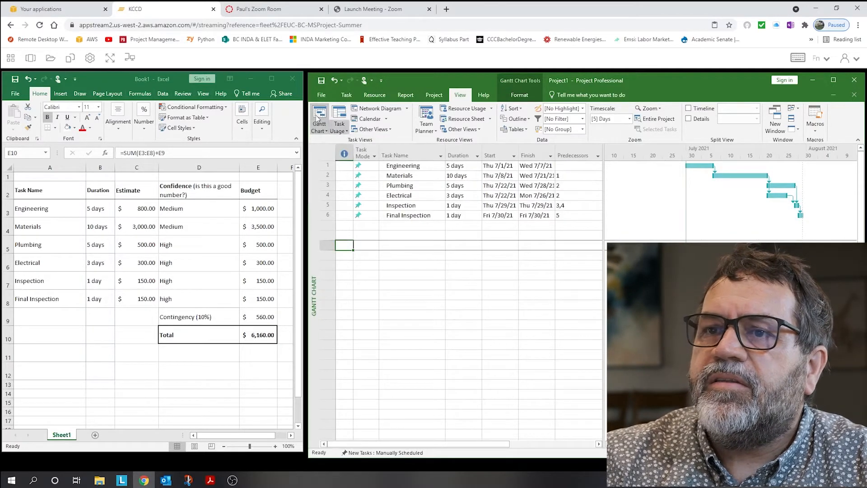
left_click(346, 95)
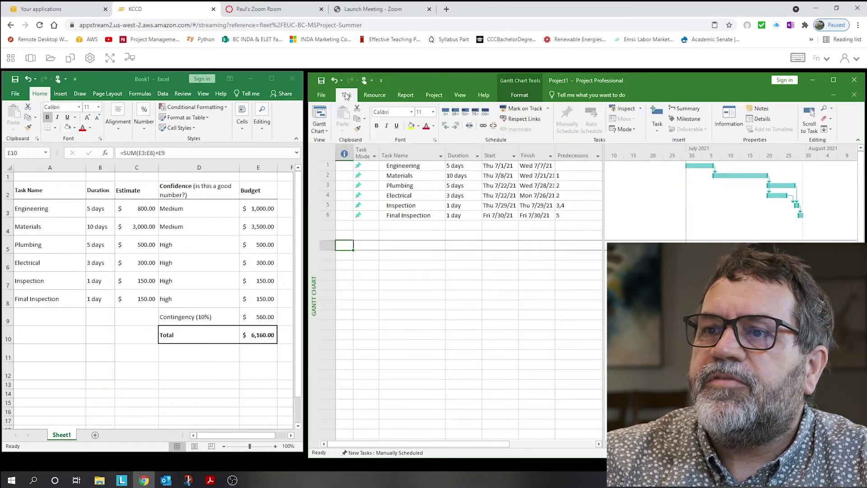
left_click(326, 132)
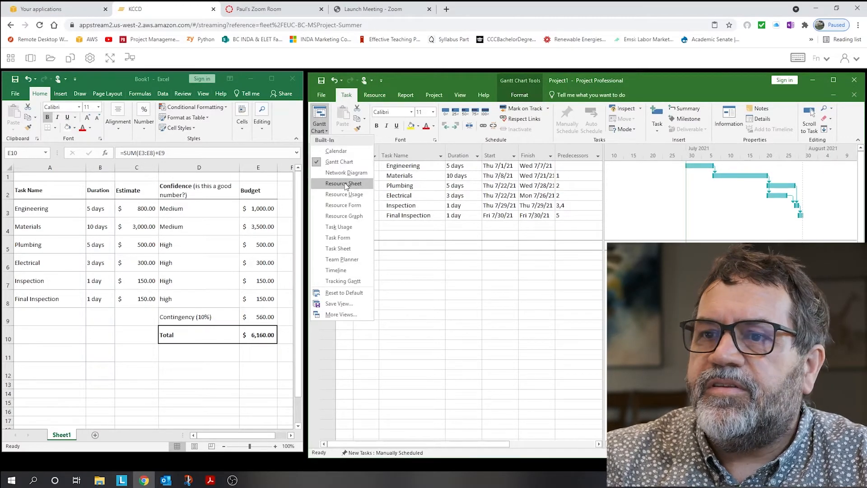
left_click(343, 183)
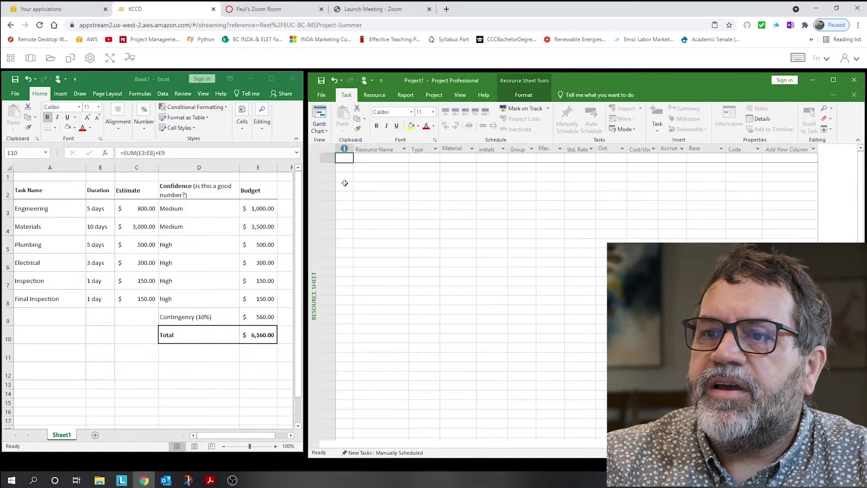
Step: Enter five resources named Eng, Matl, Plum, Elec and Insp, then check their types and the Excel estimates
left_click(389, 159)
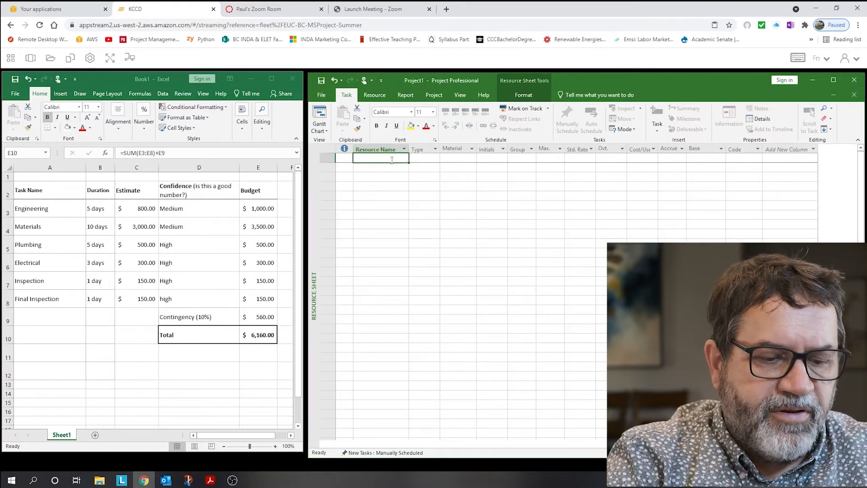
type("End")
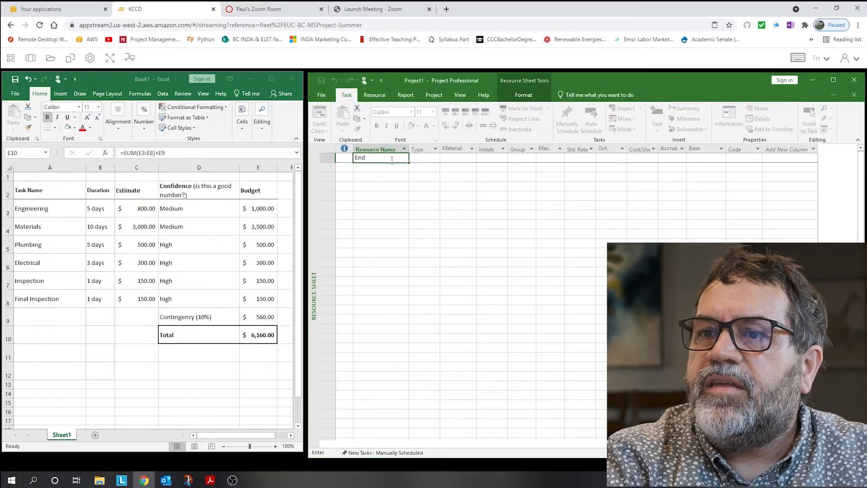
type("g")
key("Return")
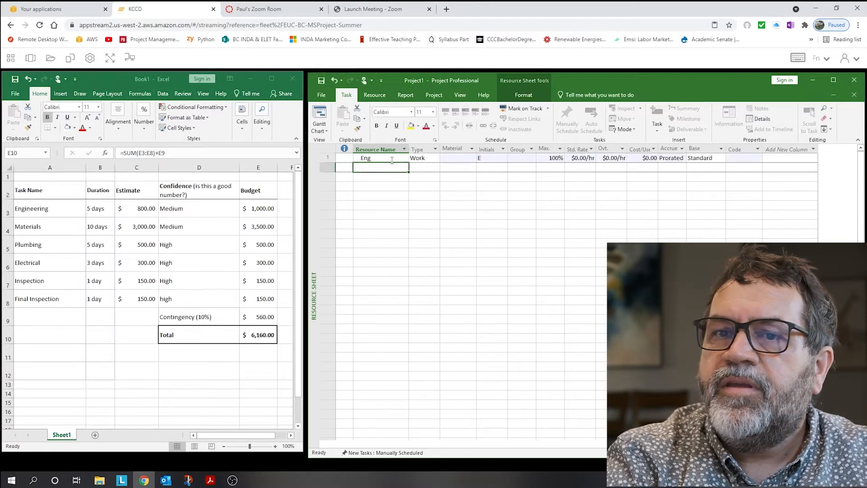
type("Matl")
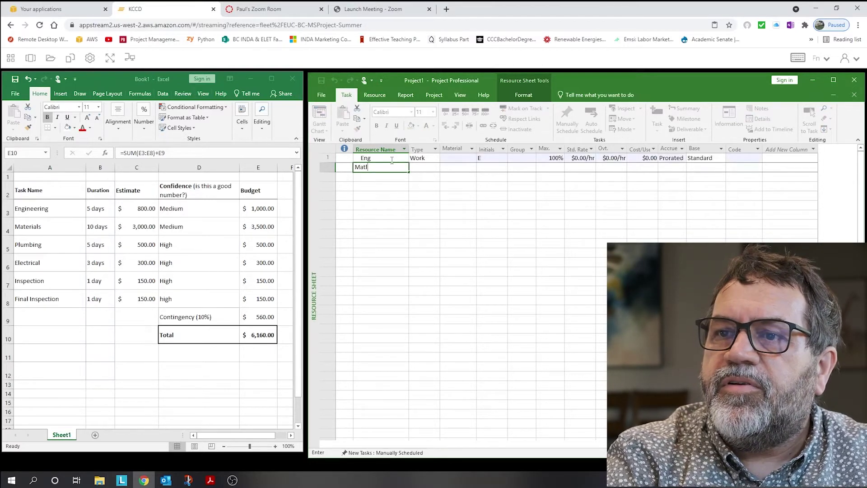
key("Return")
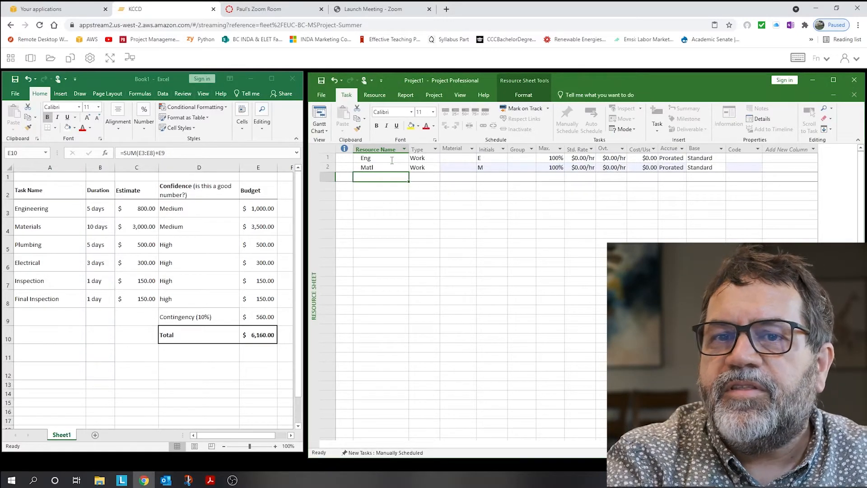
type("Plum")
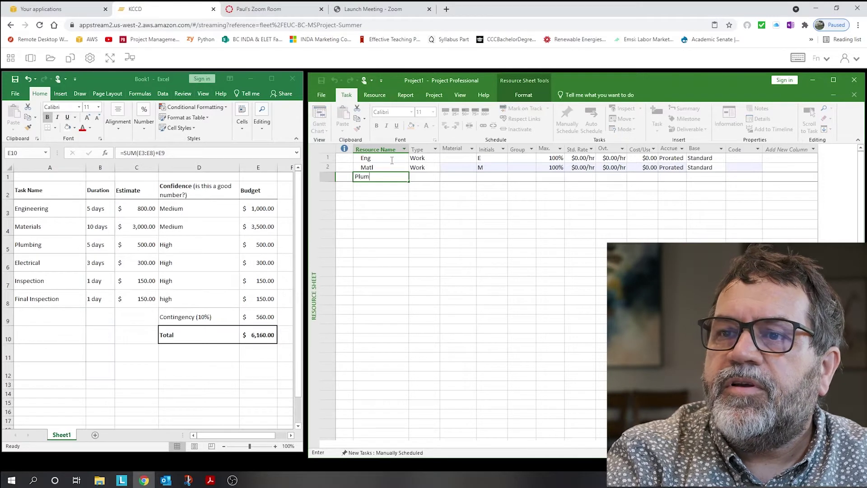
key("Return")
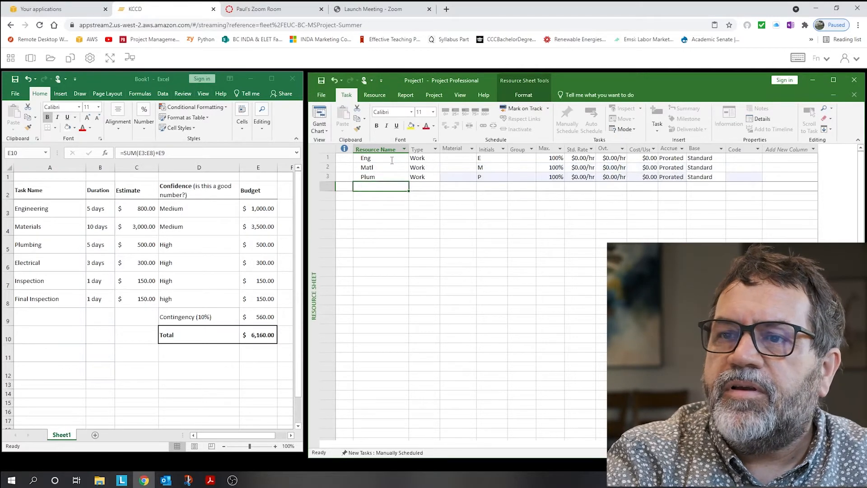
type("Elec")
key("Return")
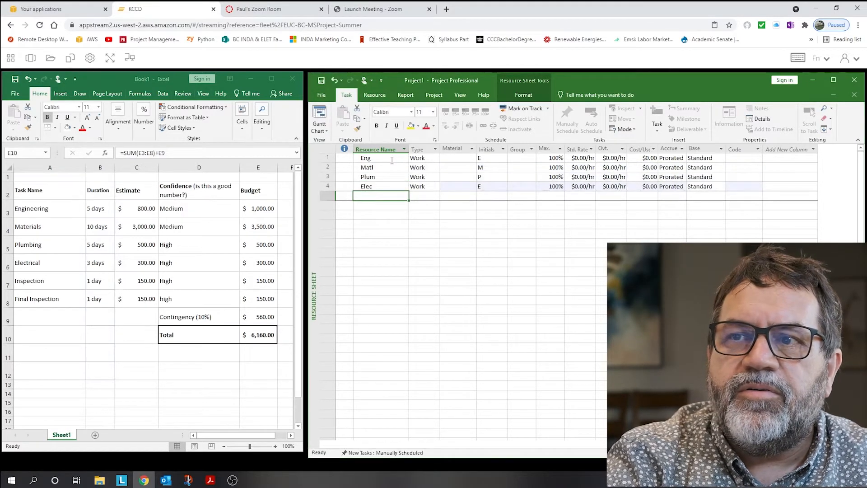
type("Insp")
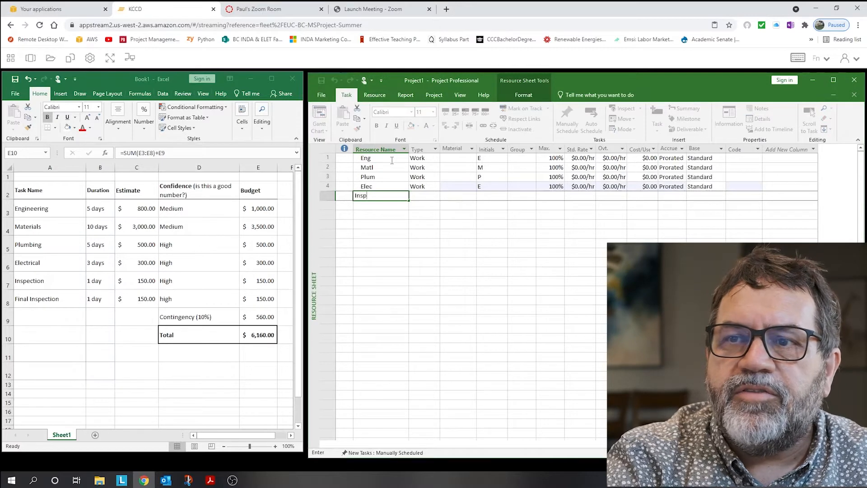
key("Return")
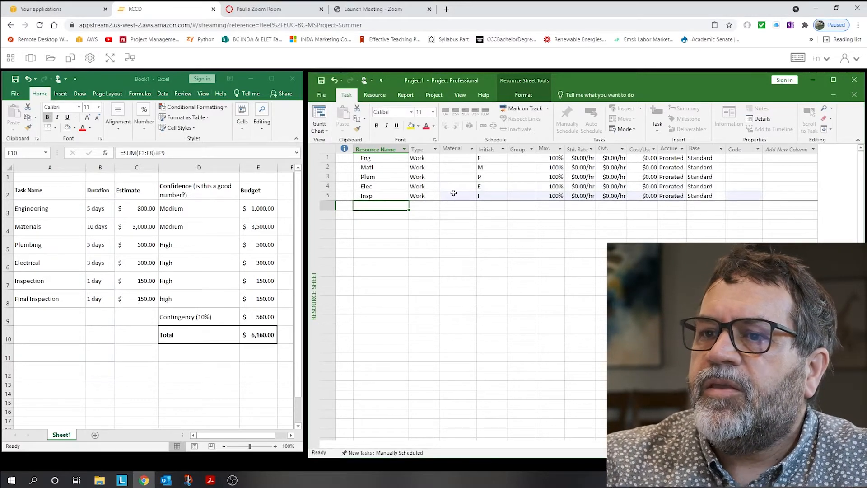
left_click_drag(418, 157, 421, 197)
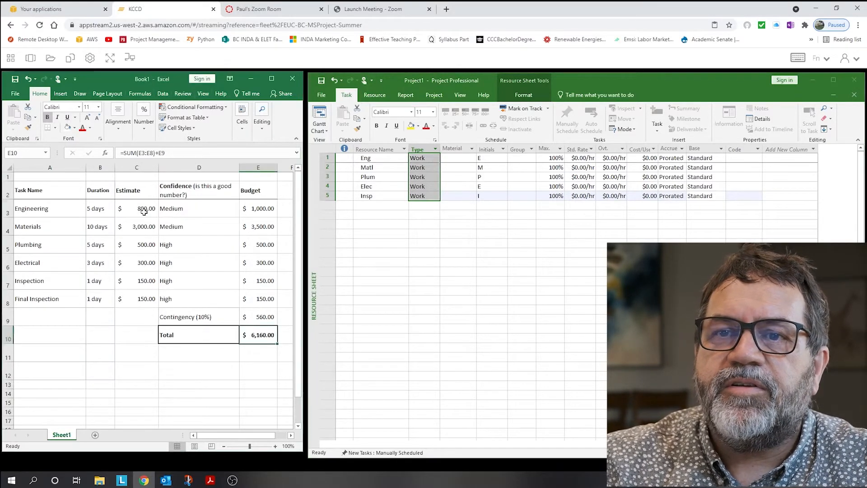
left_click_drag(142, 208, 141, 299)
Step: Change Eng, Matl and Plum from Work to Material type
left_click(423, 223)
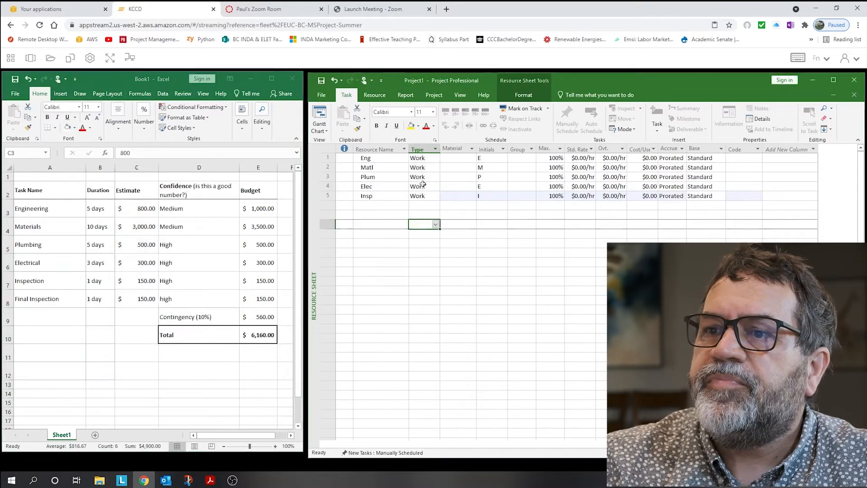
left_click(427, 158)
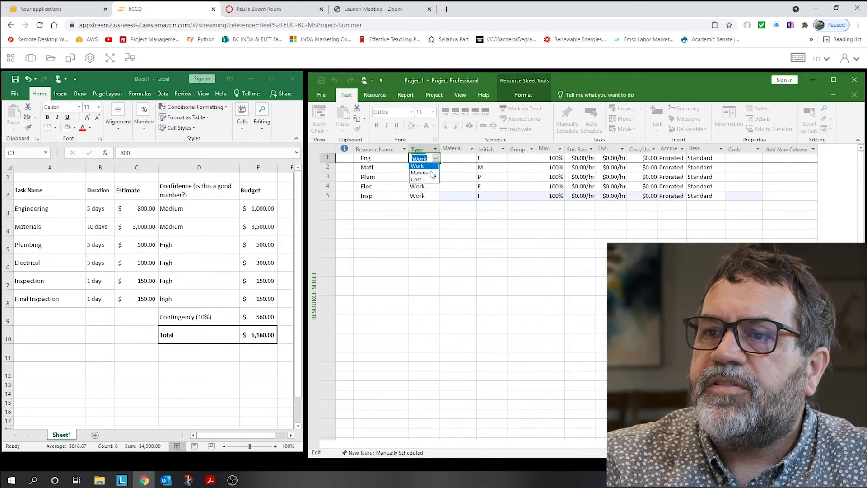
left_click(423, 173)
left_click(423, 167)
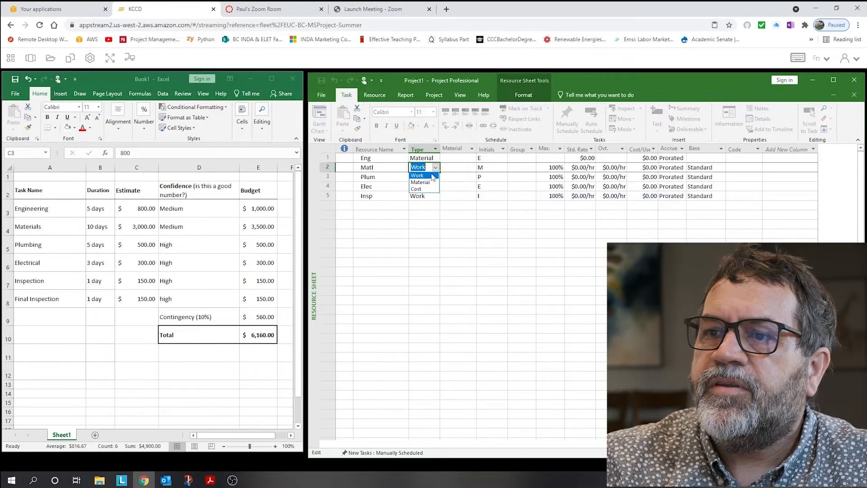
left_click(421, 182)
left_click(424, 177)
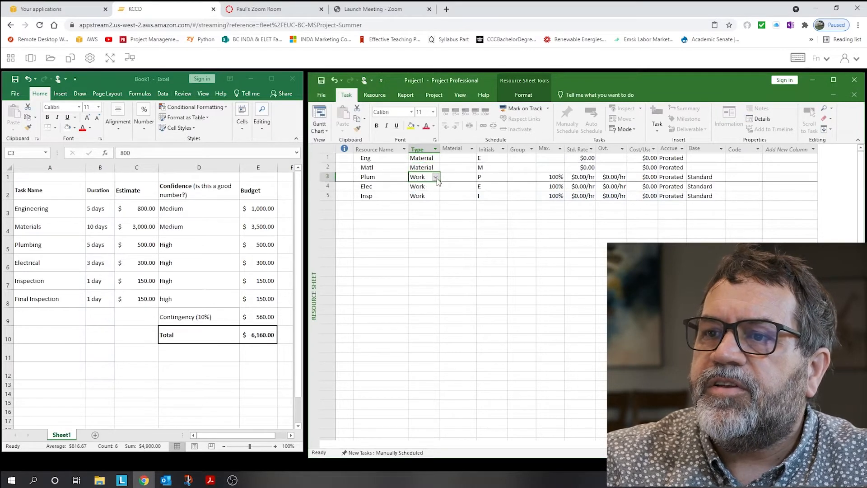
left_click(423, 191)
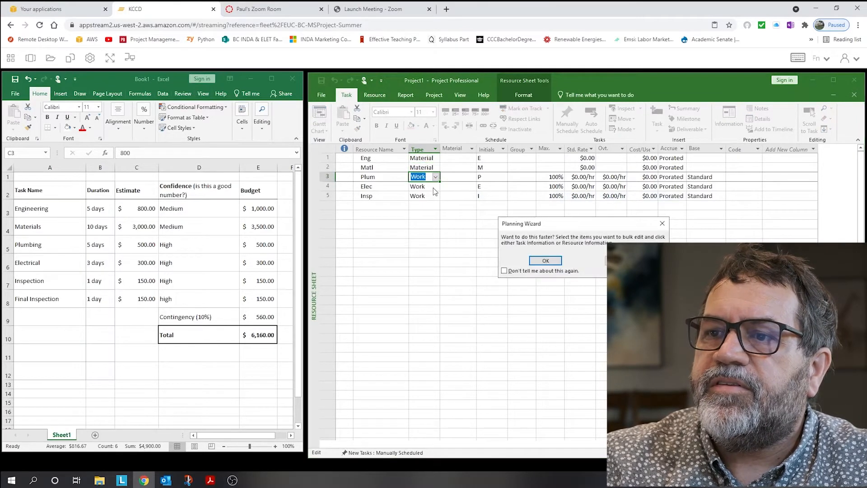
Step: Dismiss the Planning Wizard and change Elec and Insp to Material type as well
left_click(545, 260)
left_click(423, 186)
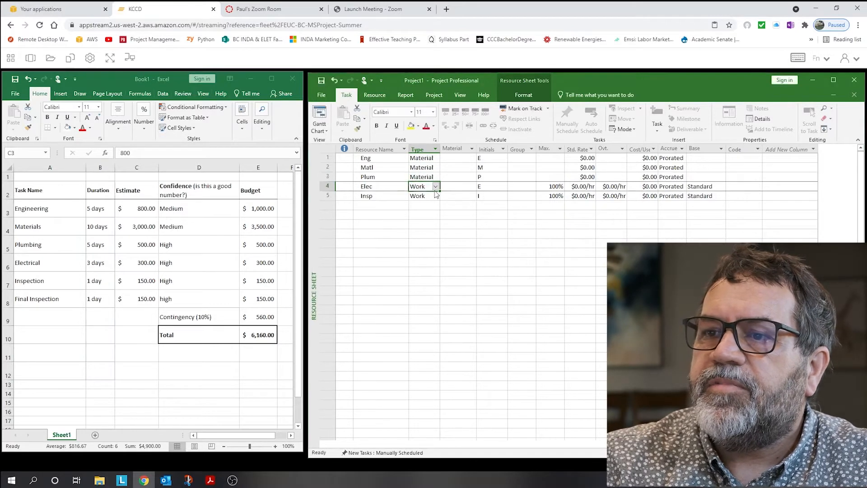
left_click(420, 203)
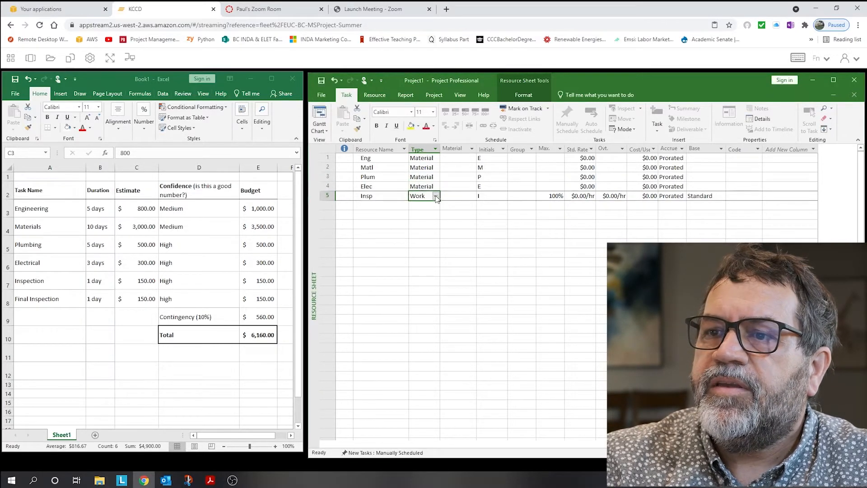
left_click(436, 197)
left_click(421, 205)
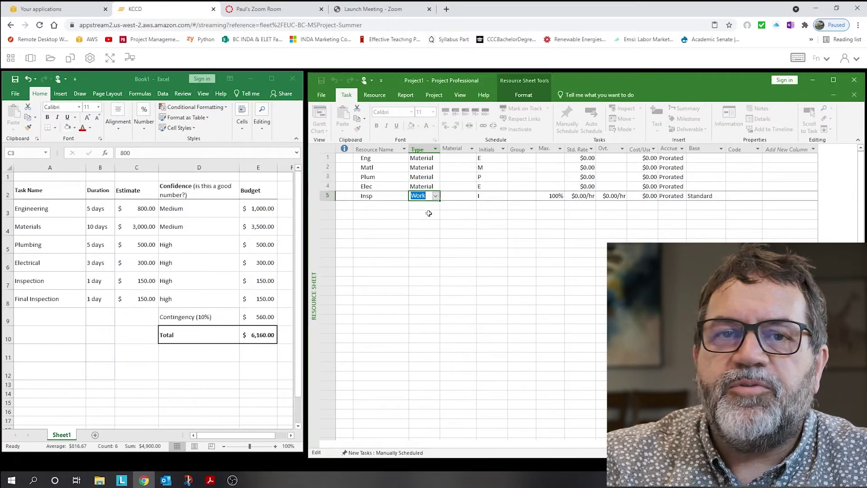
left_click(465, 231)
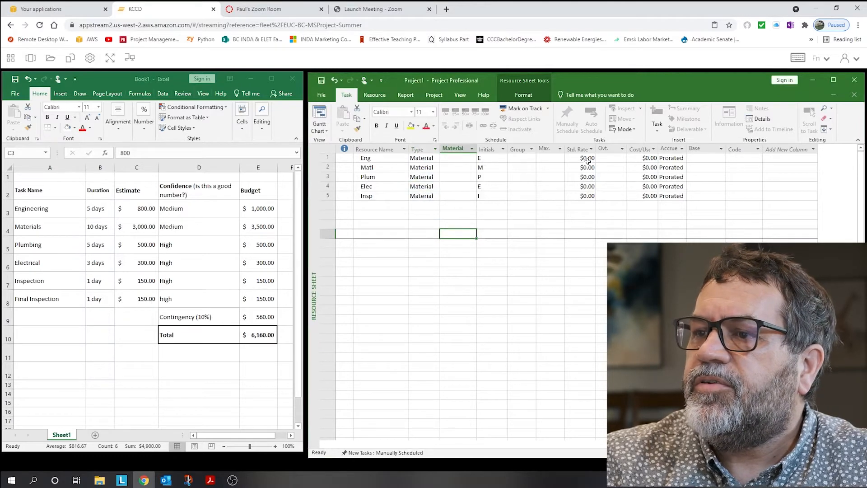
left_click(645, 158)
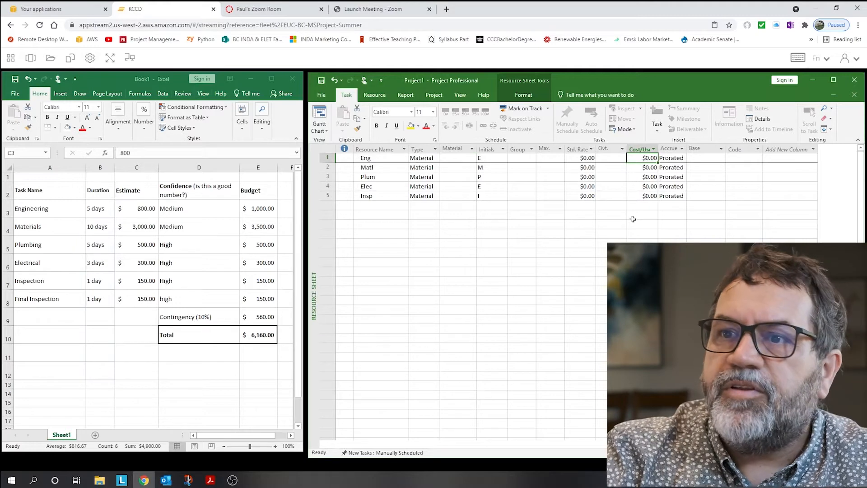
type("800")
Step: Enter per-use costs Eng $800, Matl $3,000 and Plum $500, checking them against the Excel estimate and budget totals
key("Return")
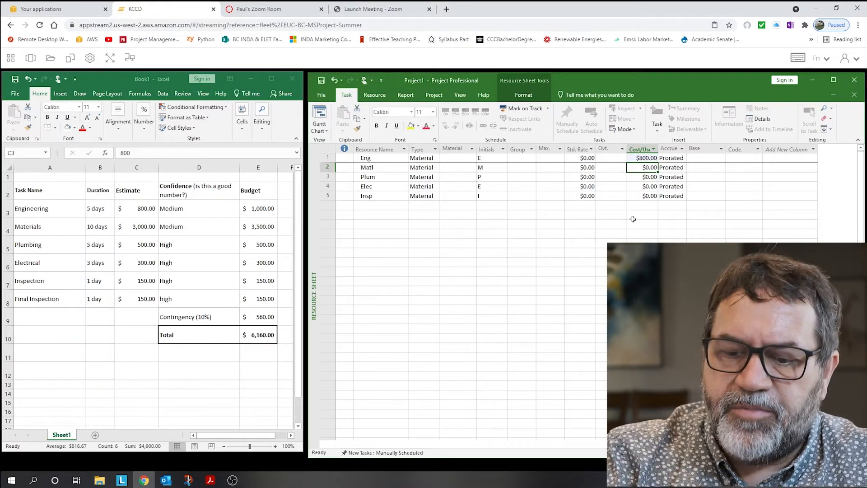
type("3000")
key("Return")
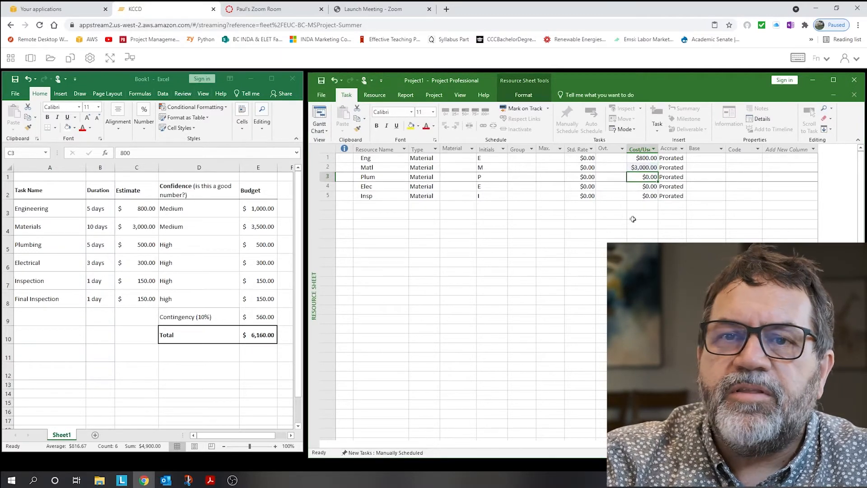
type("500")
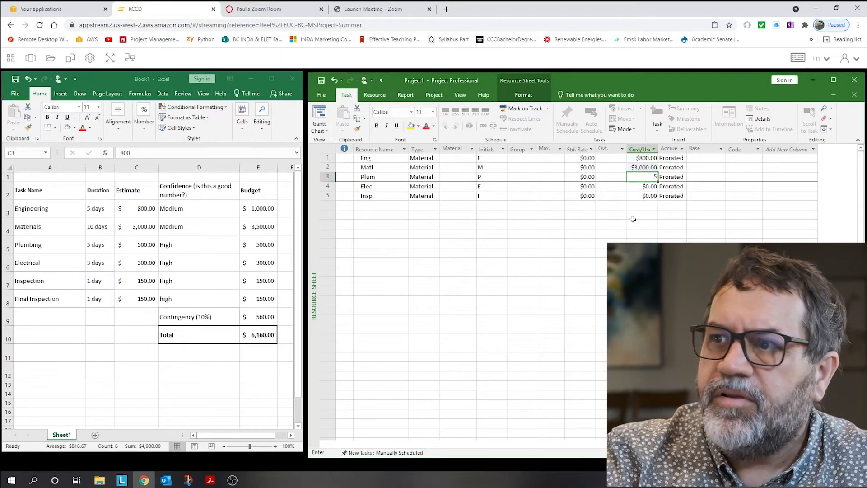
type("$500.00")
key("Return")
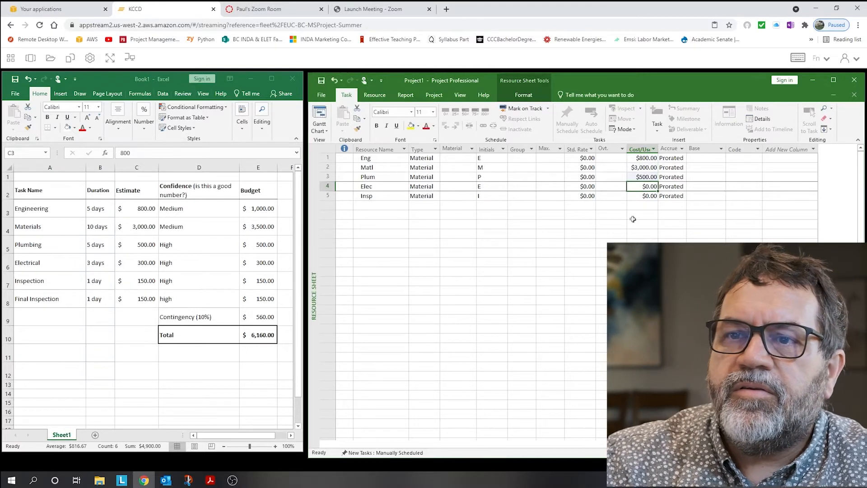
left_click_drag(139, 208, 139, 298)
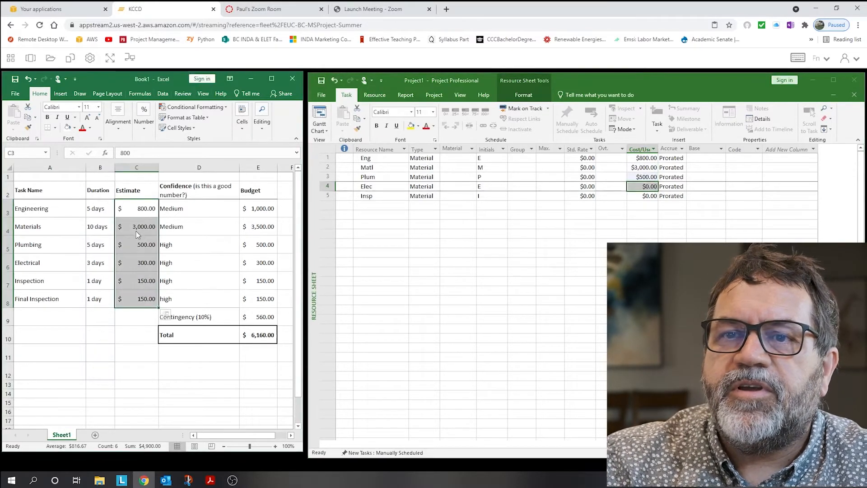
left_click_drag(258, 208, 260, 334)
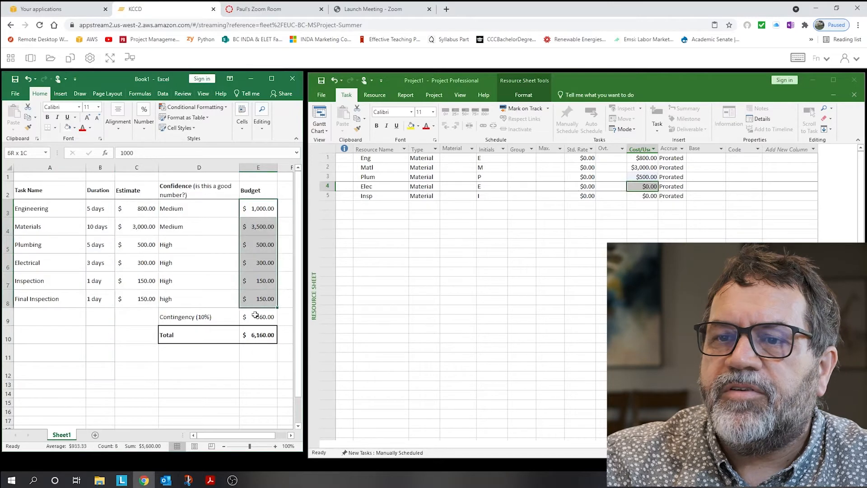
double_click(645, 157)
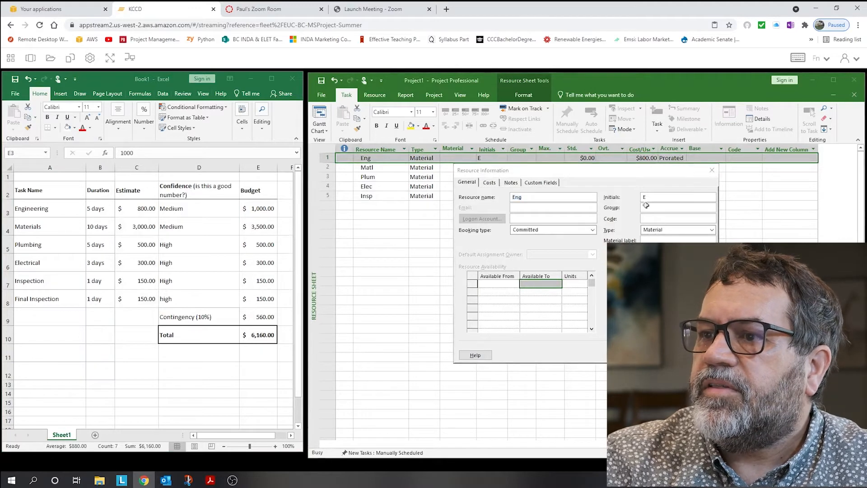
Step: Set Cost/Use to the budget figures: Eng $1,000, Matl $2,500, Plum $500, Elec $300, Insp $150
key("Escape")
left_click(586, 158)
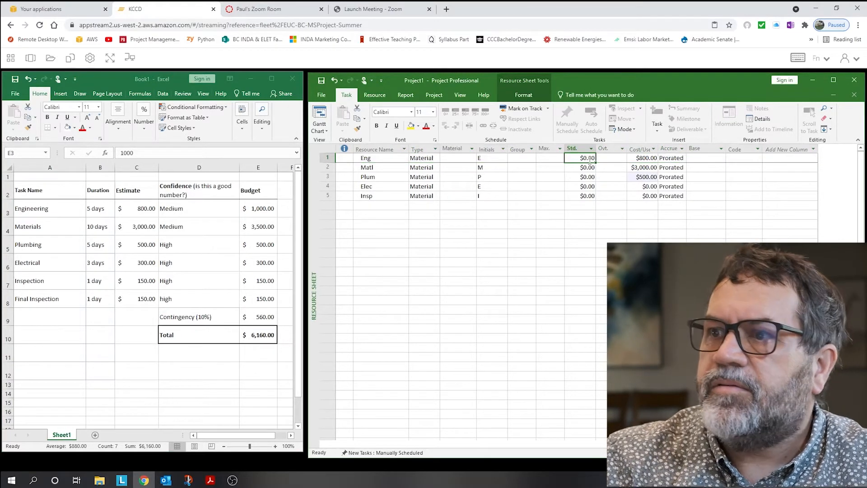
left_click(642, 157)
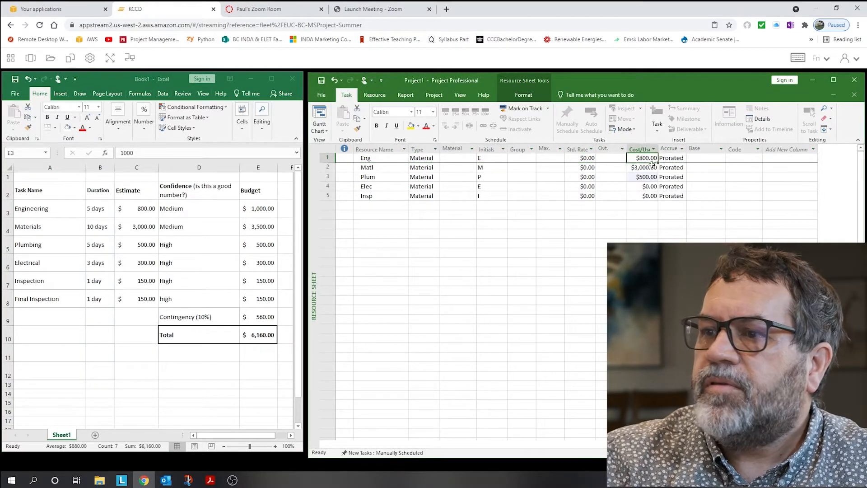
type("1000")
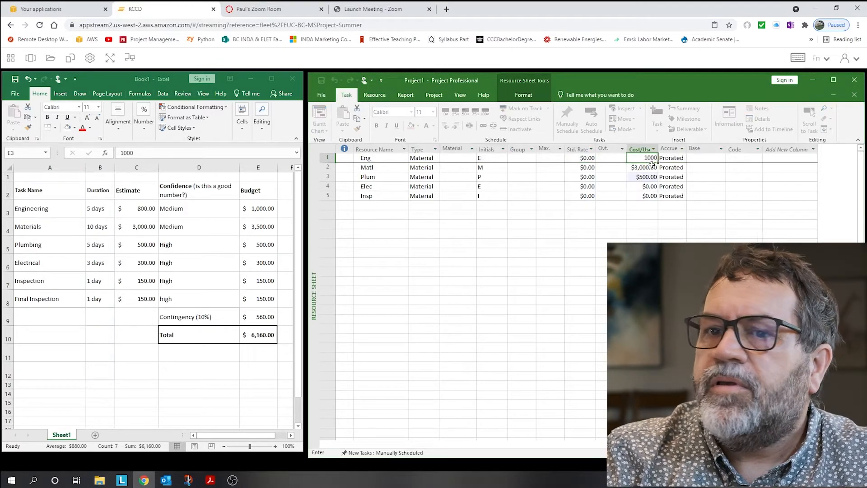
key("Return")
type("3,5")
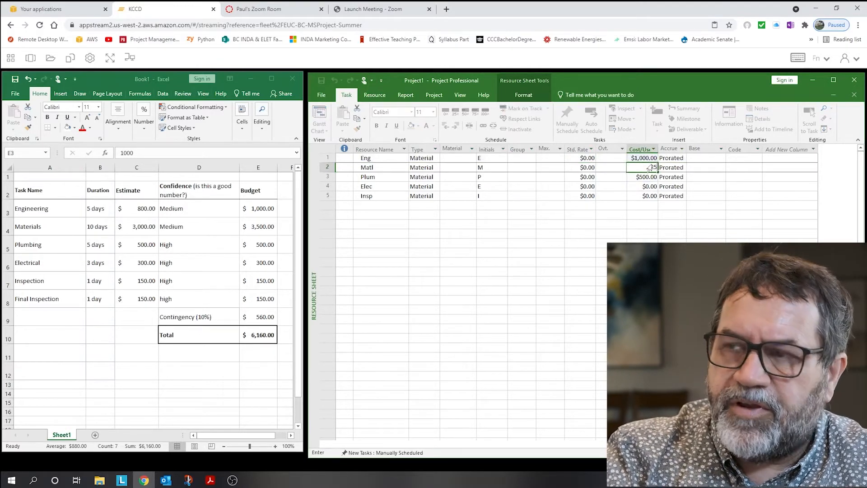
type("00")
key("Return")
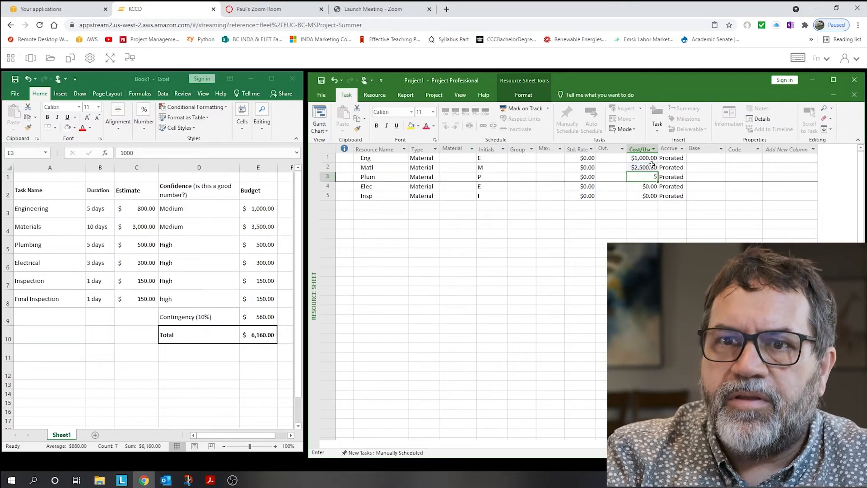
key("Return")
type("3")
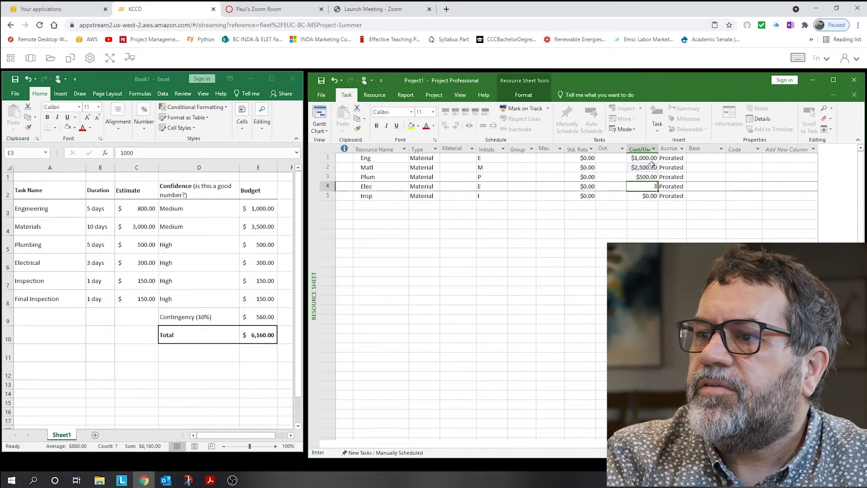
type("00")
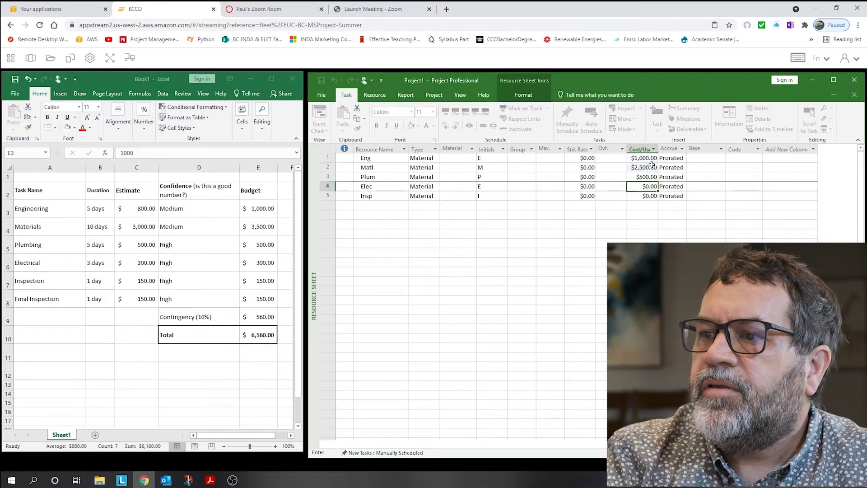
key("Return")
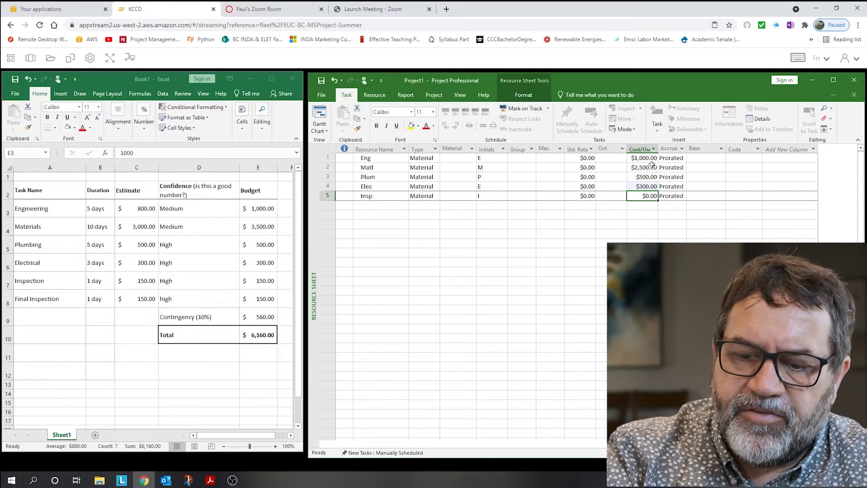
type("150")
key("Return")
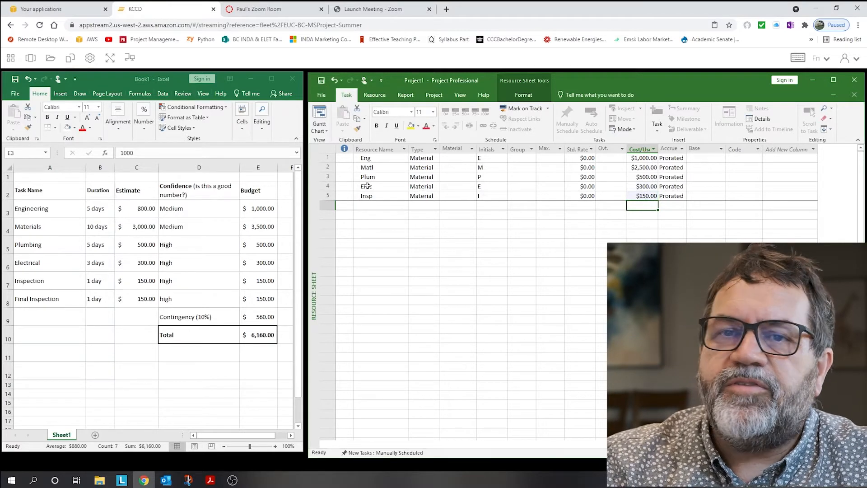
Step: Return to the Gantt Chart view and widen the task table to reveal the Resource Names column
left_click(323, 131)
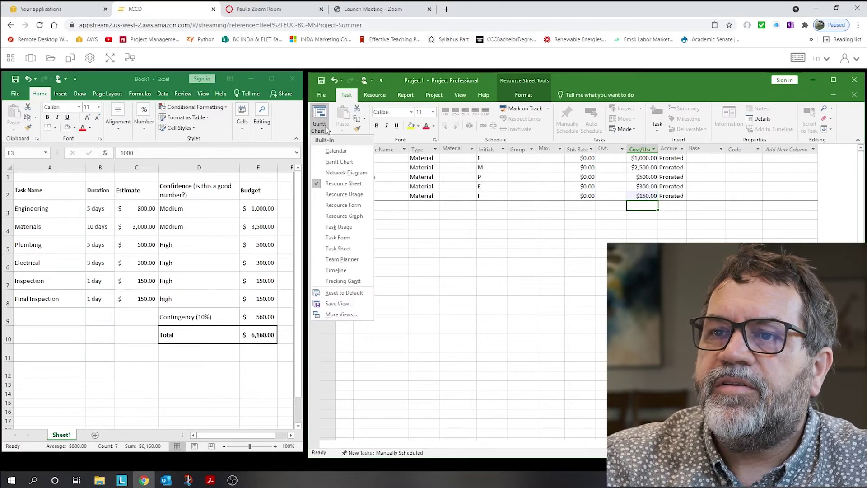
left_click(339, 162)
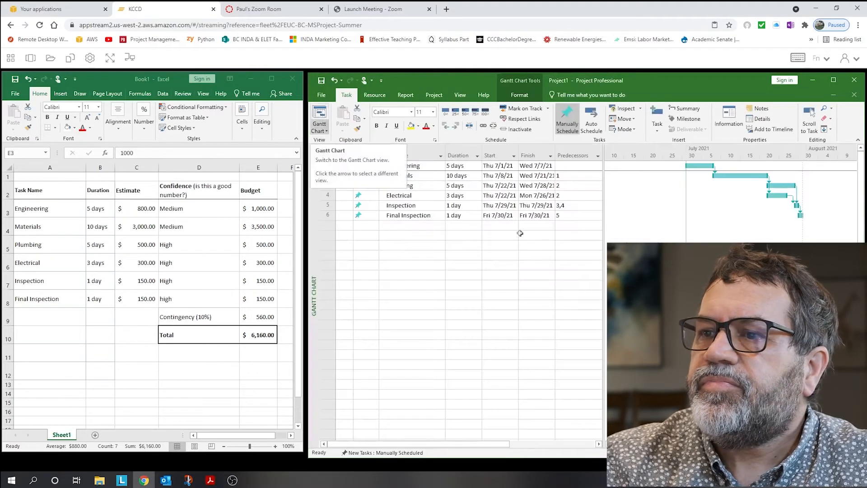
left_click_drag(602, 251, 660, 251)
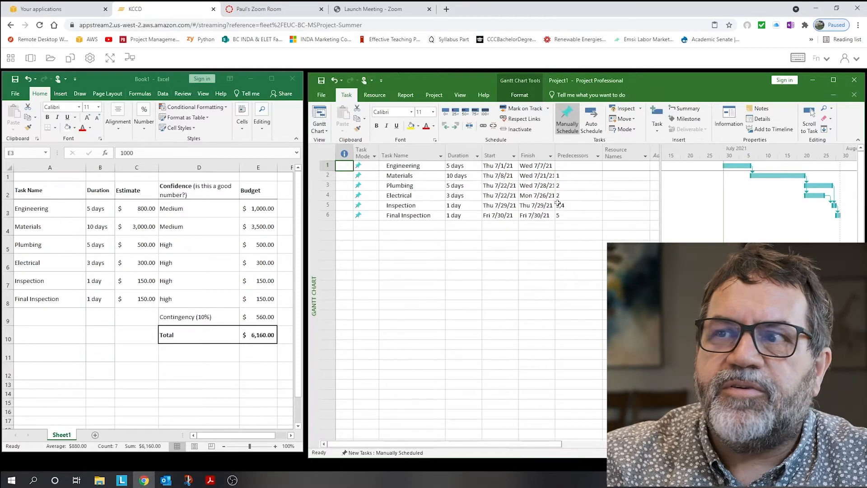
Step: Assign Eng, Matl, Plum and Elec to the Engineering, Materials, Plumbing and Electrical tasks
left_click(635, 167)
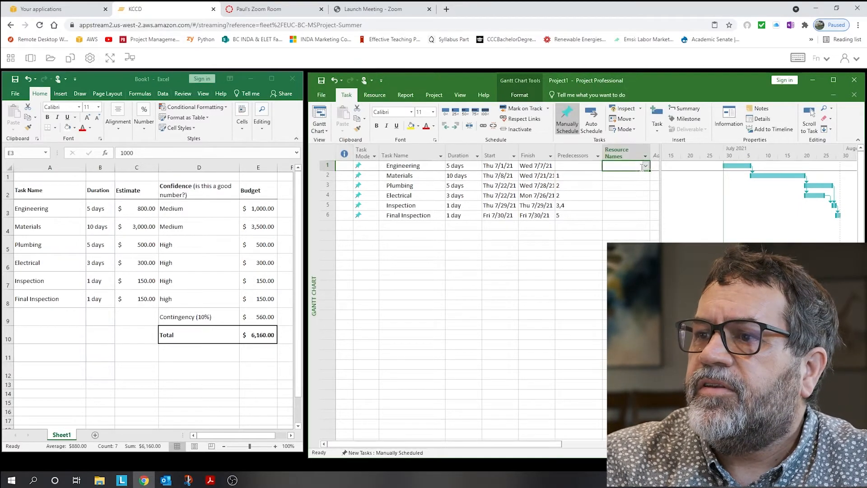
left_click(645, 167)
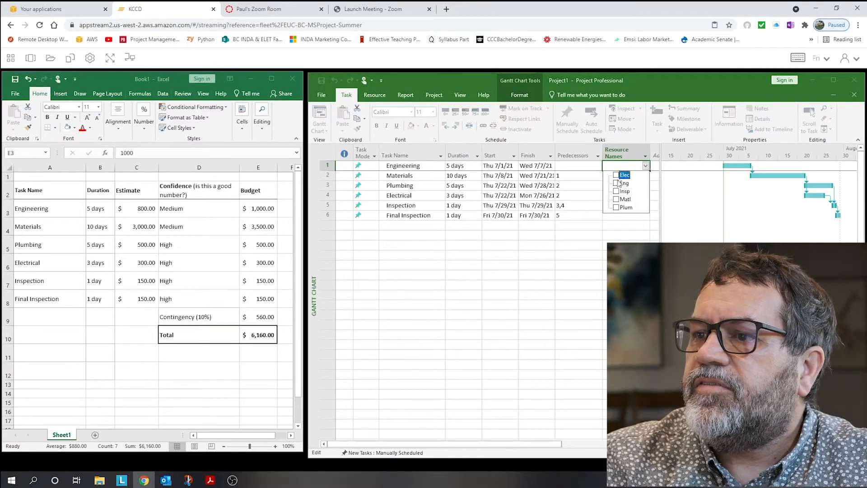
left_click(616, 183)
key("Return")
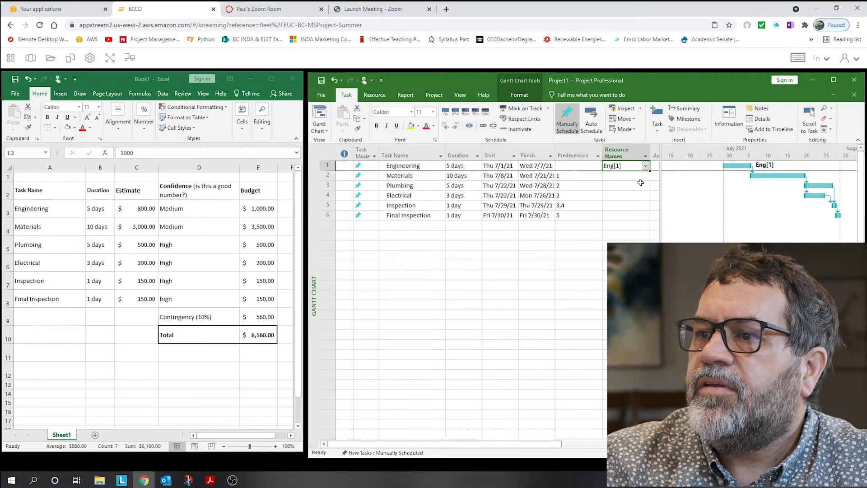
left_click(623, 176)
left_click(647, 176)
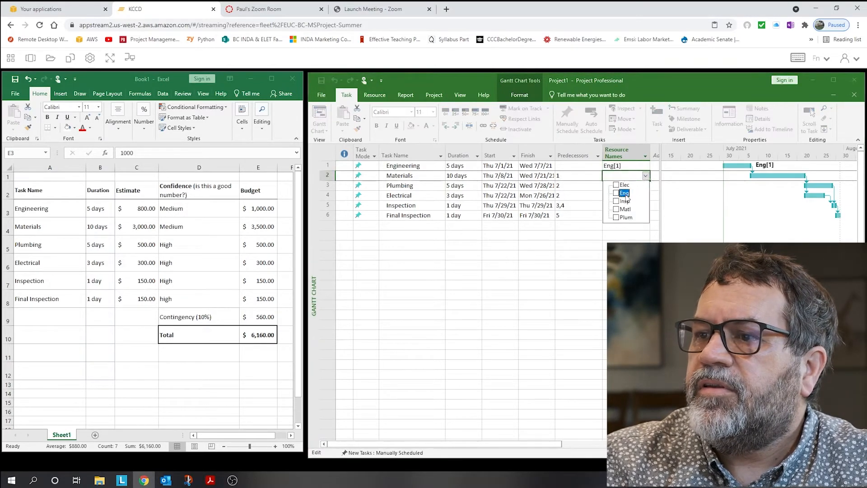
left_click(616, 210)
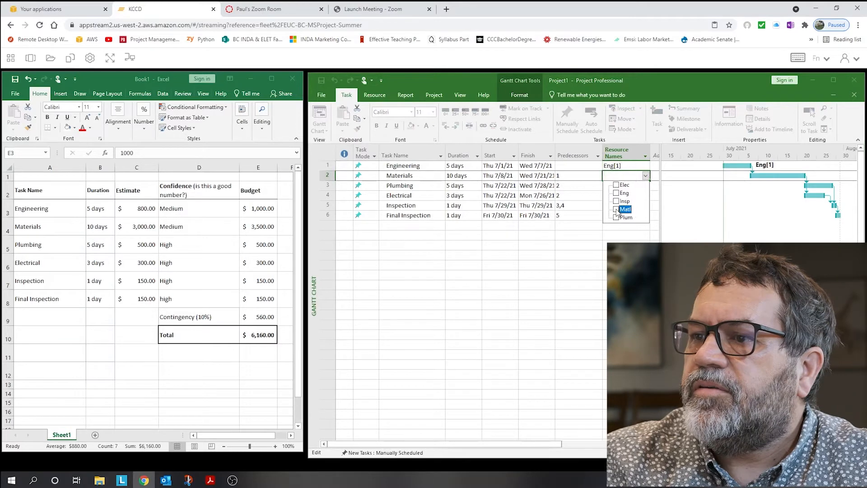
key("Return")
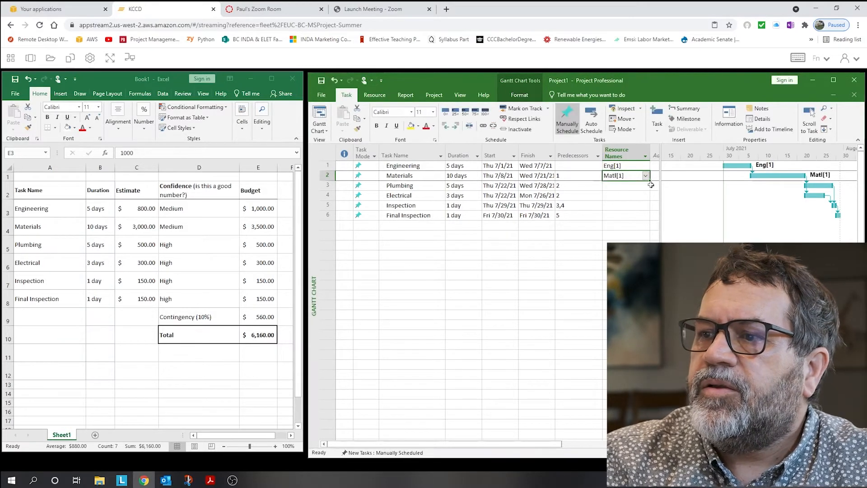
left_click(623, 186)
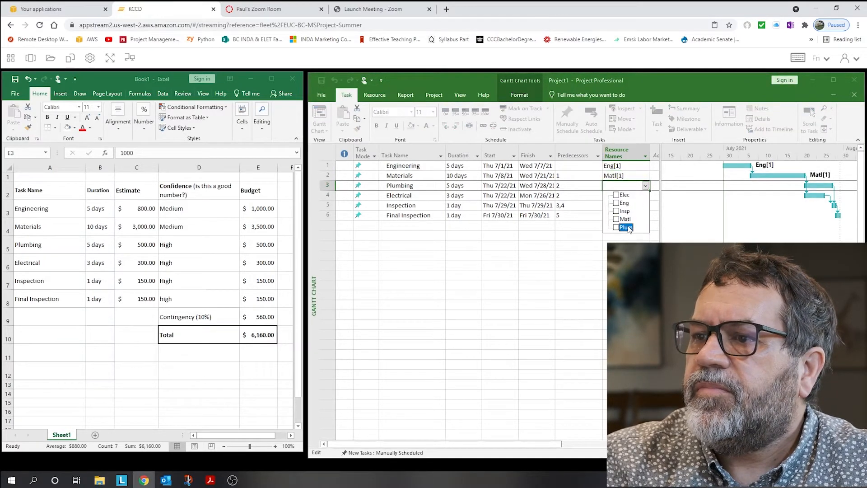
left_click(625, 228)
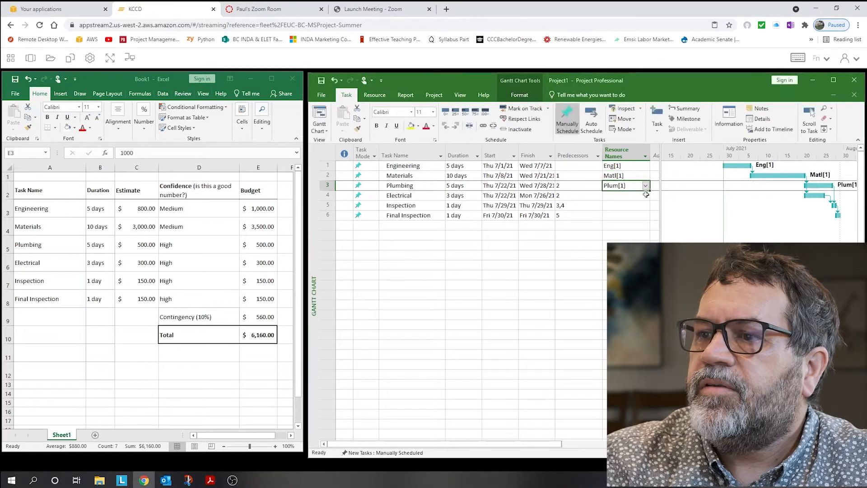
left_click(623, 195)
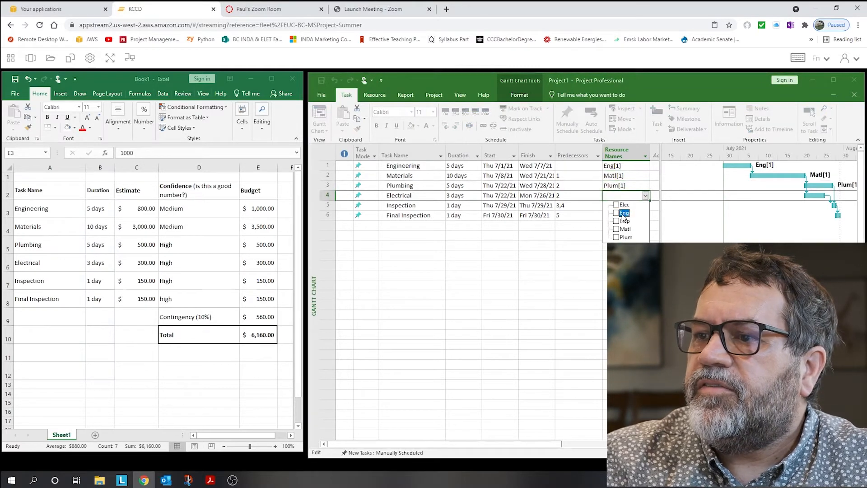
left_click(615, 204)
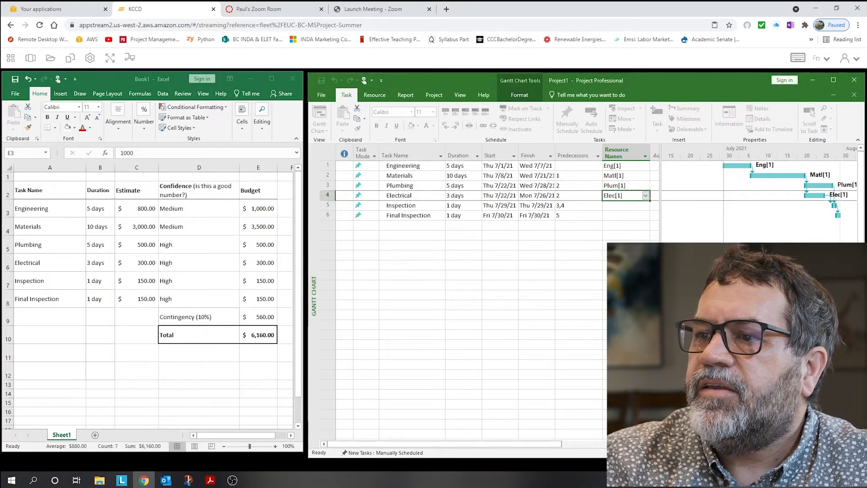
Step: Assign Insp to both the Inspection and Final Inspection tasks
left_click(628, 206)
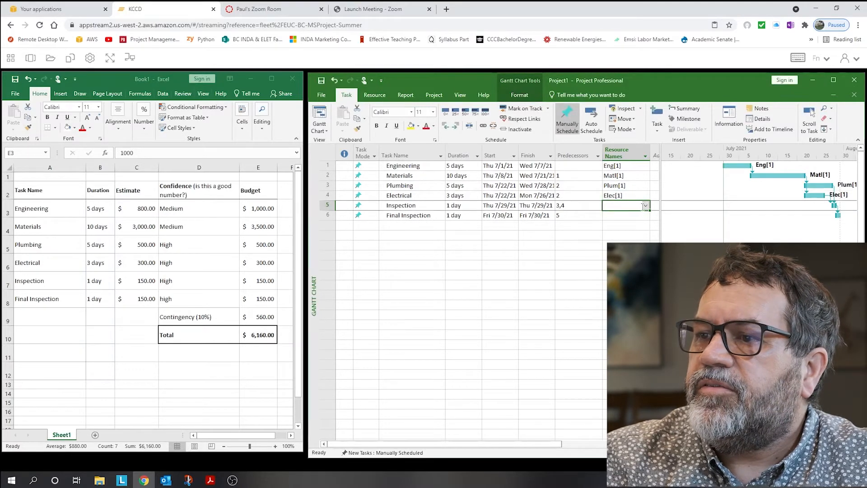
left_click(646, 206)
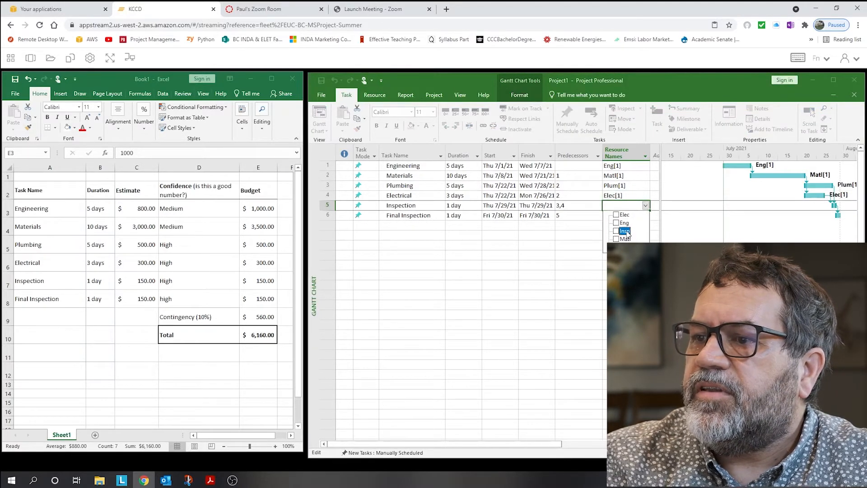
key("Return")
left_click(624, 215)
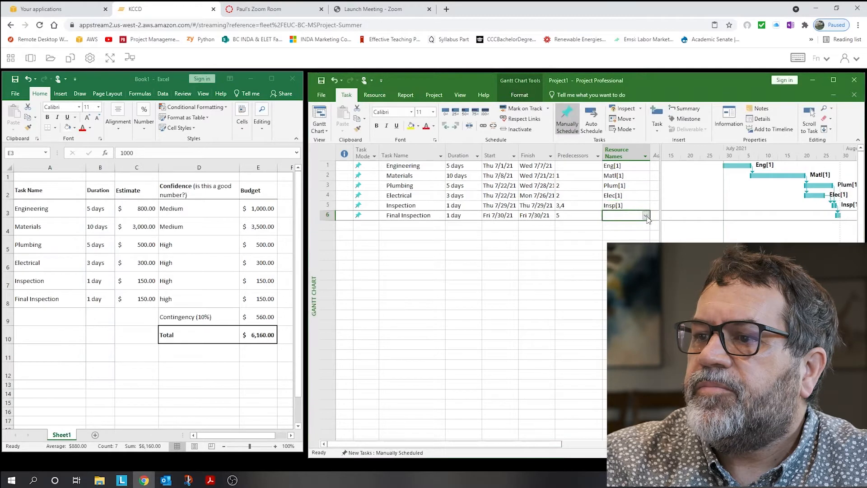
left_click(616, 240)
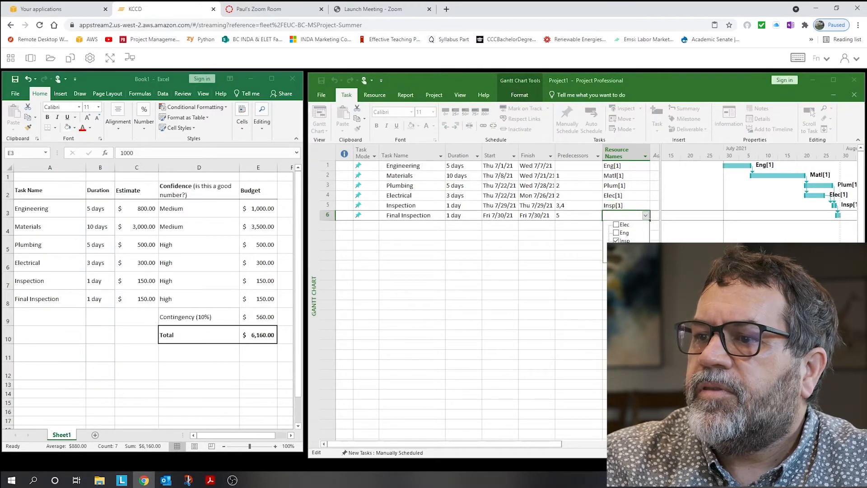
key("Return")
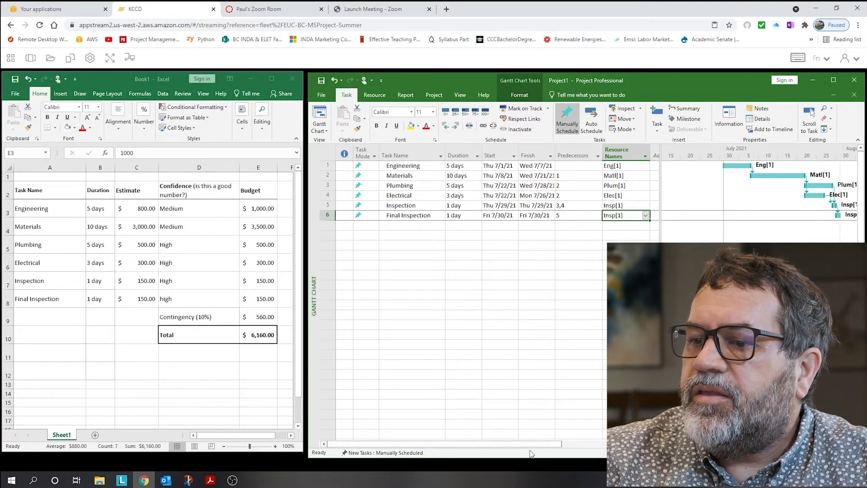
left_click_drag(537, 448, 600, 450)
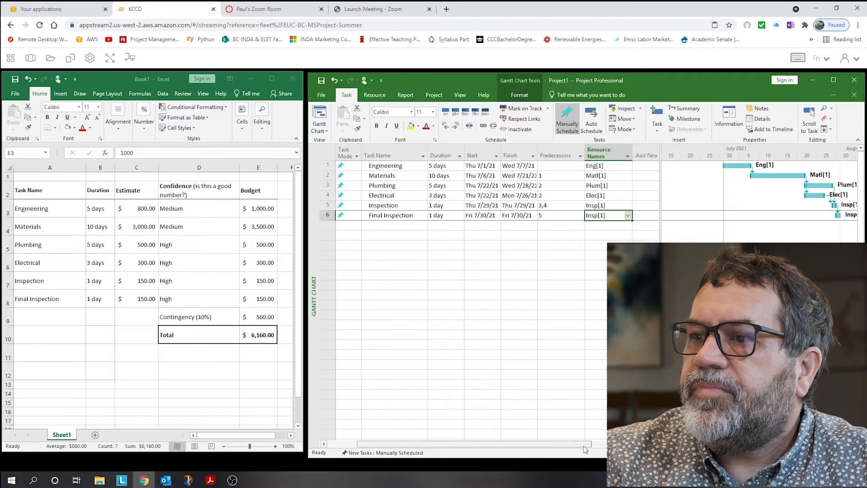
left_click(444, 295)
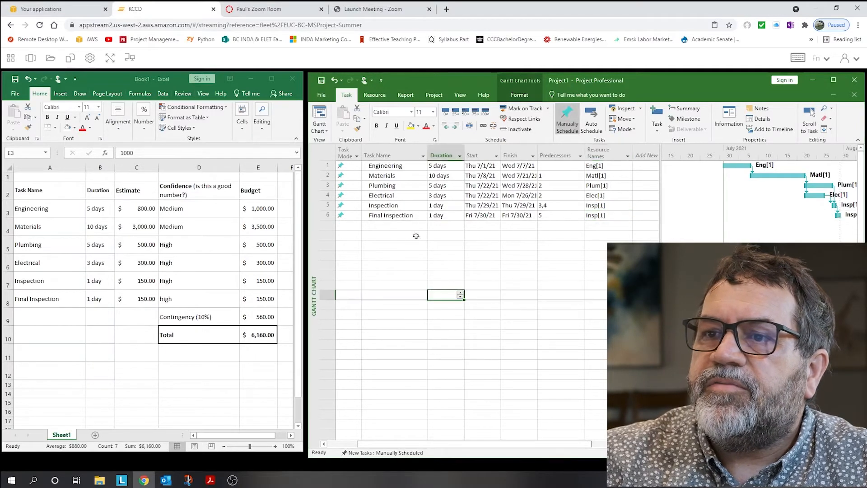
double_click(394, 166)
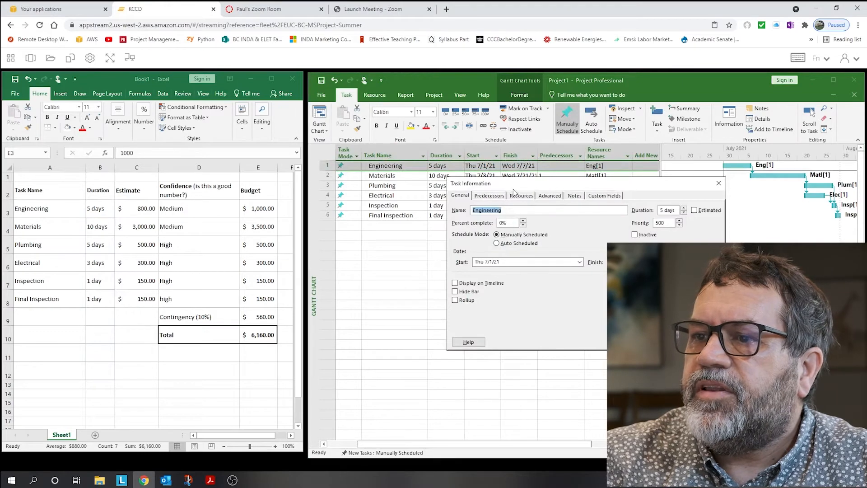
left_click(488, 195)
left_click(521, 195)
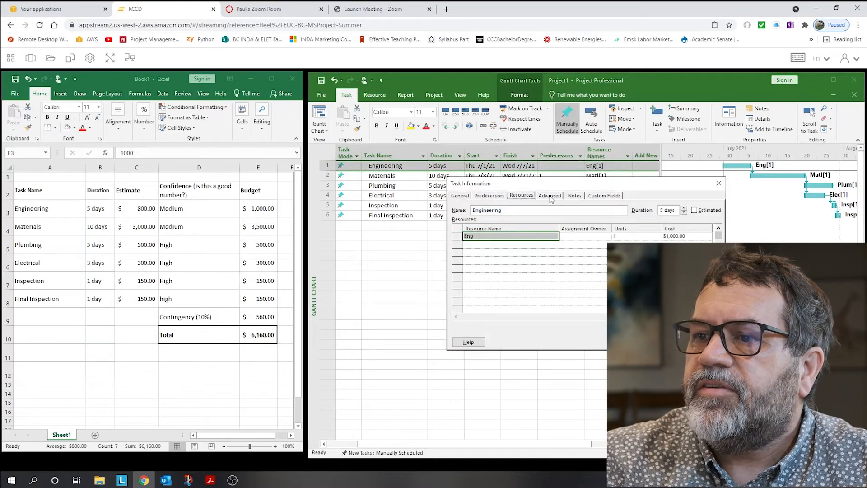
left_click(549, 195)
left_click(521, 195)
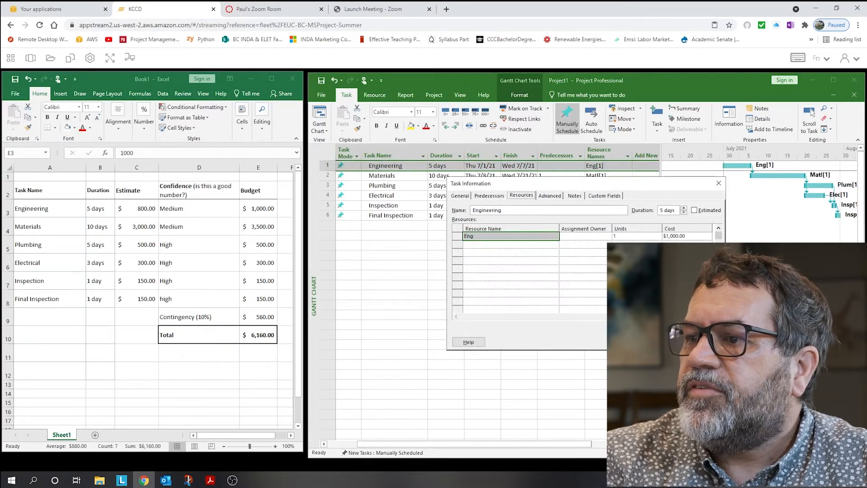
left_click(681, 235)
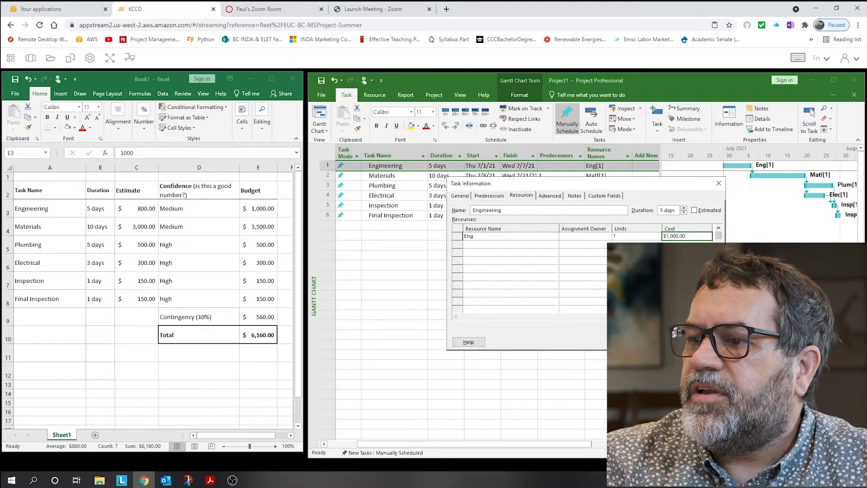
left_click(603, 343)
left_click(482, 314)
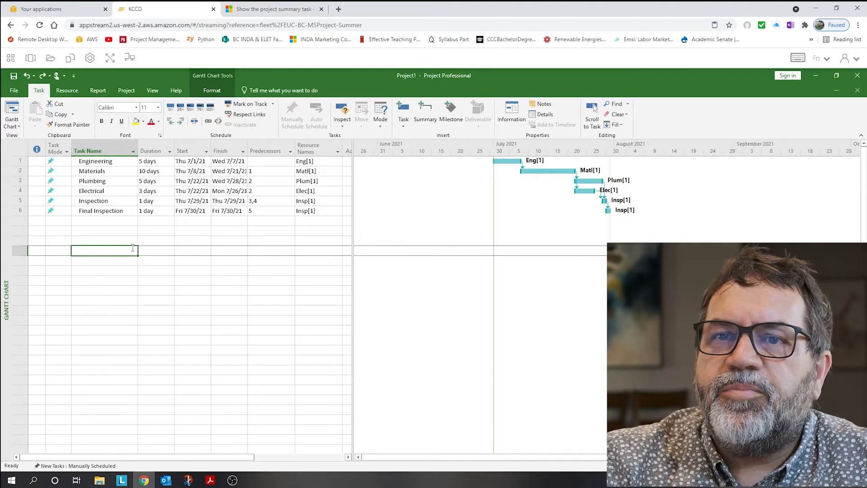
Step: Insert a new task above Engineering and name it Project in Task Information
right_click(21, 161)
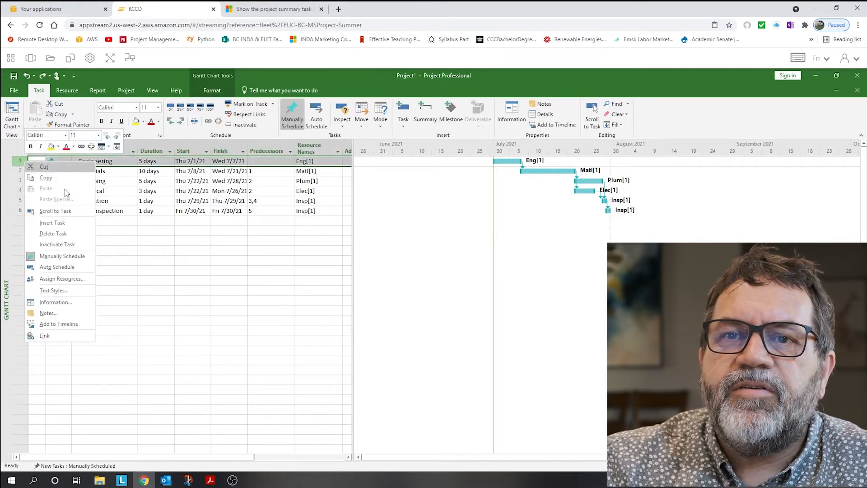
left_click(60, 231)
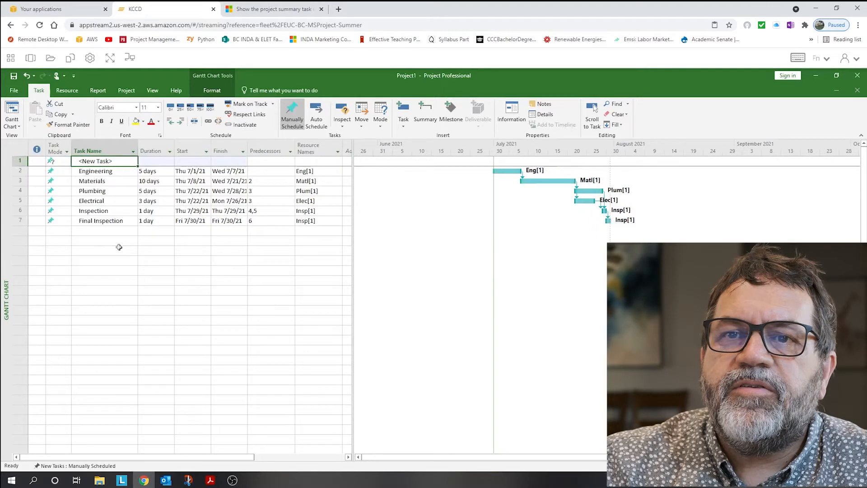
left_click(145, 249)
left_click(107, 161)
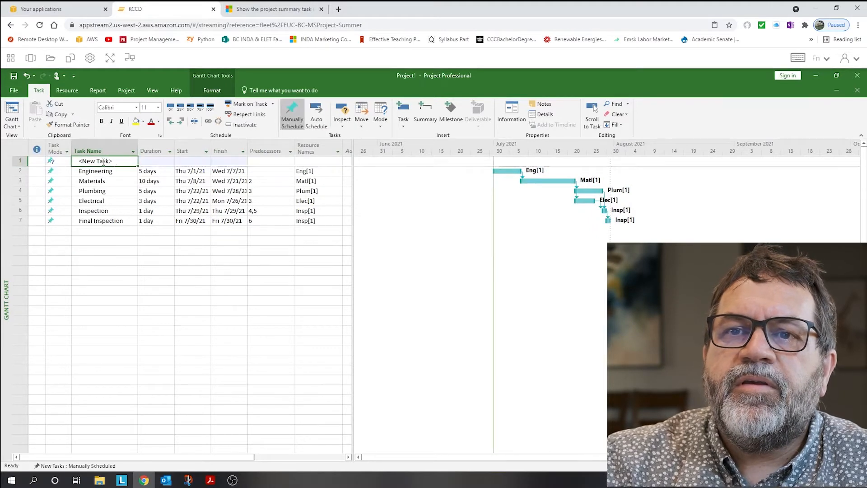
left_click(60, 161)
double_click(96, 161)
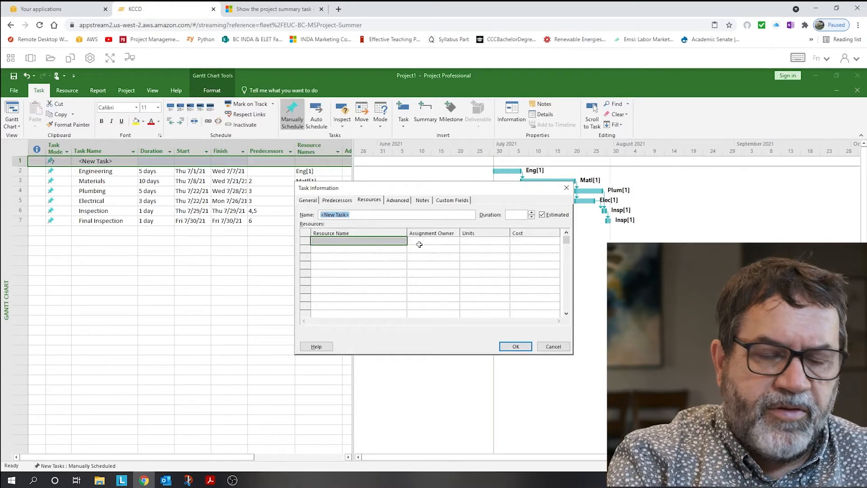
type("Project")
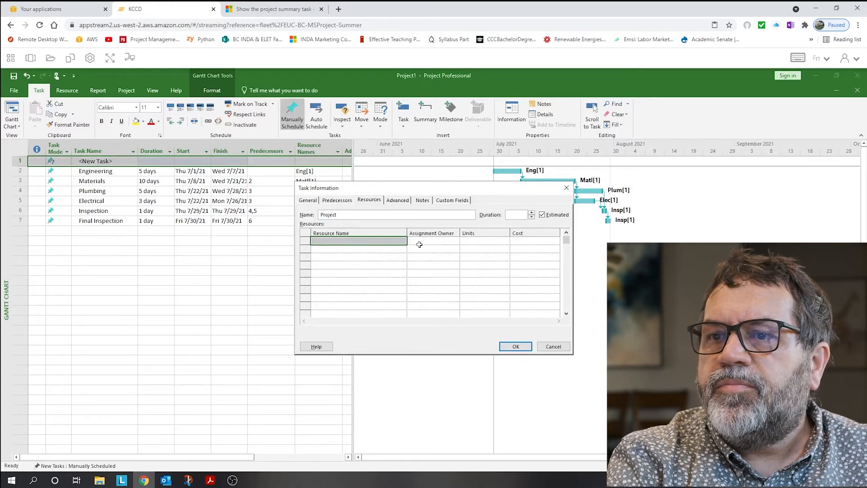
left_click(515, 346)
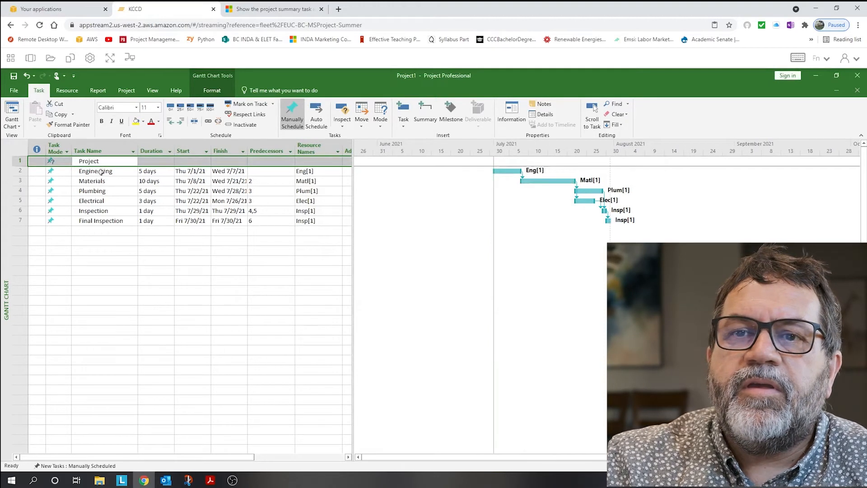
Step: Indent Engineering through Final Inspection as subtasks of Project and widen the task table
left_click_drag(102, 172, 99, 220)
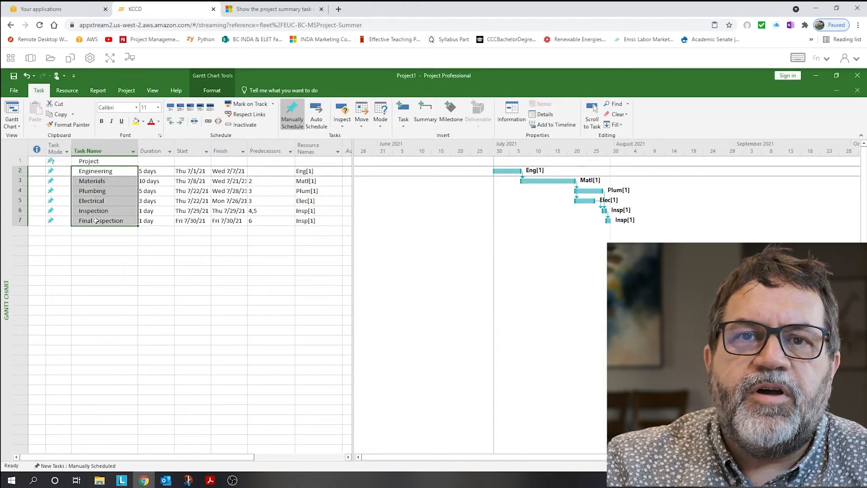
left_click(182, 122)
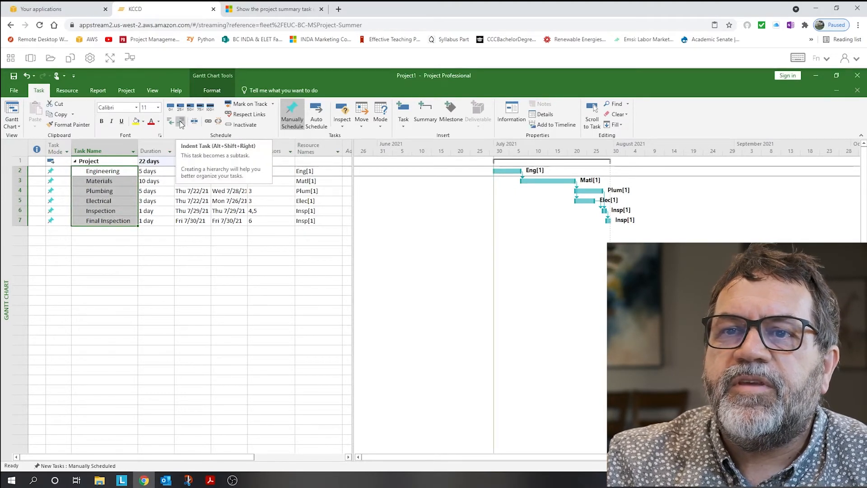
left_click(104, 290)
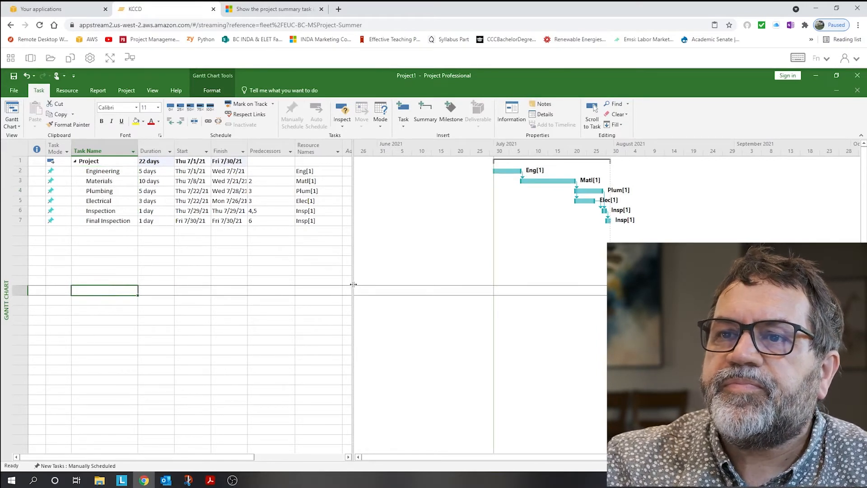
left_click_drag(352, 284, 415, 287)
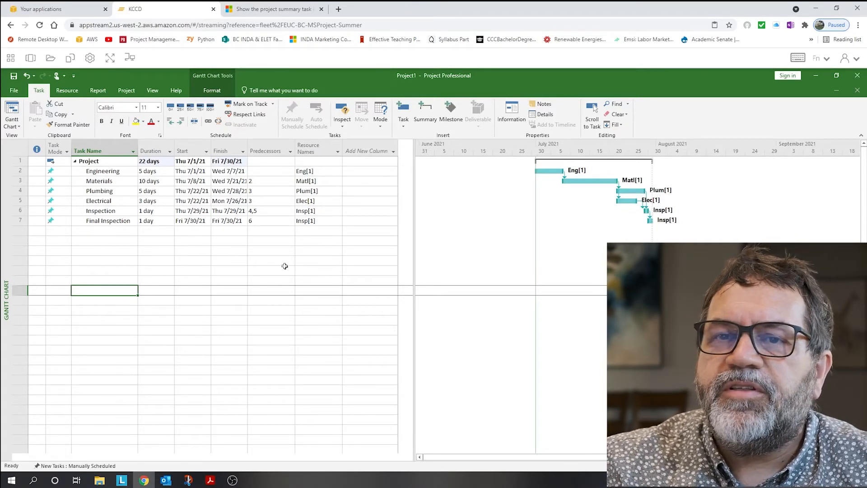
Step: Add a Baseline Cost column (removing a stray Baseline Budget Cost column), every task reading $0.00
left_click(387, 151)
type("bas")
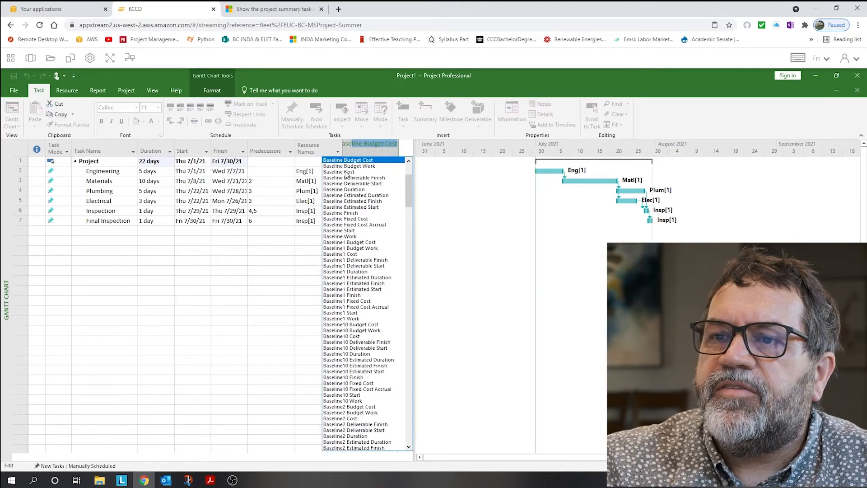
left_click(346, 172)
right_click(407, 147)
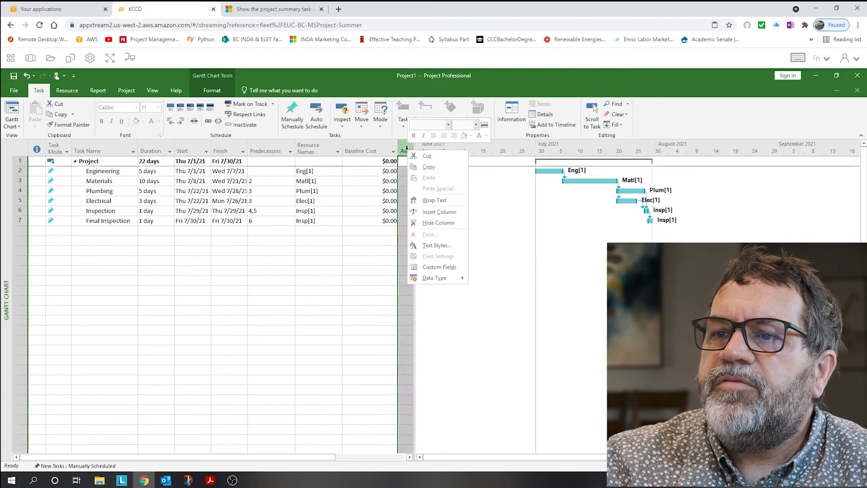
left_click(441, 213)
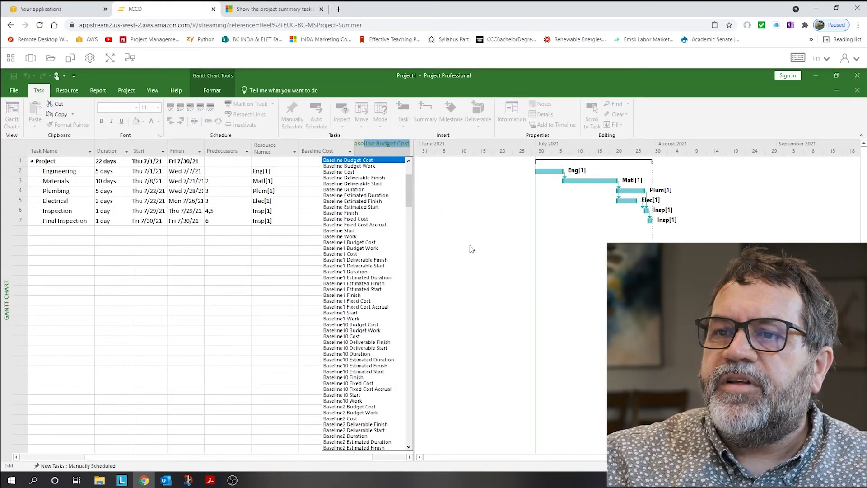
left_click(251, 281)
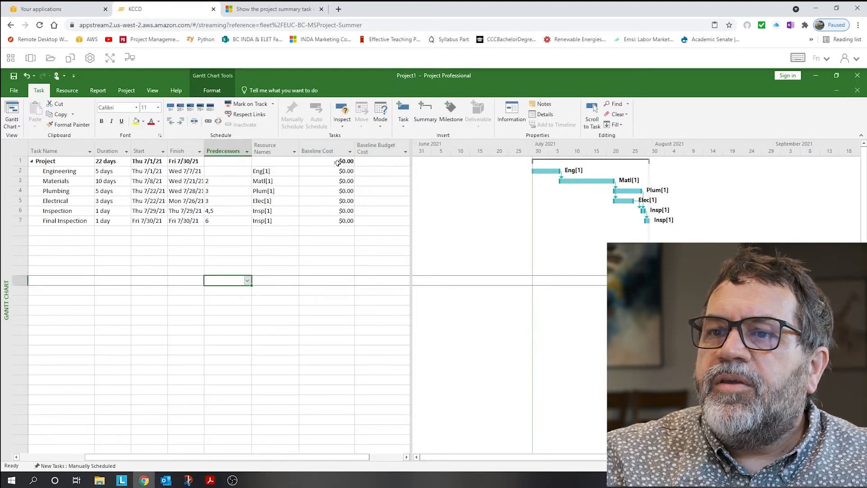
right_click(370, 152)
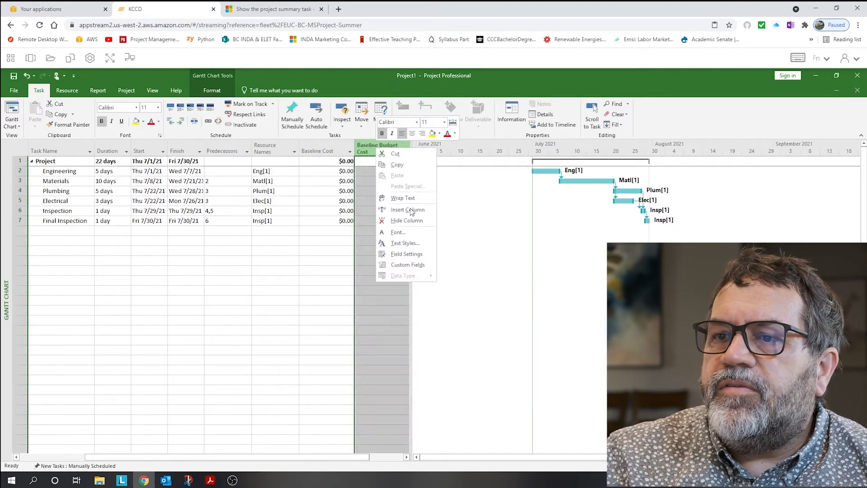
left_click(406, 227)
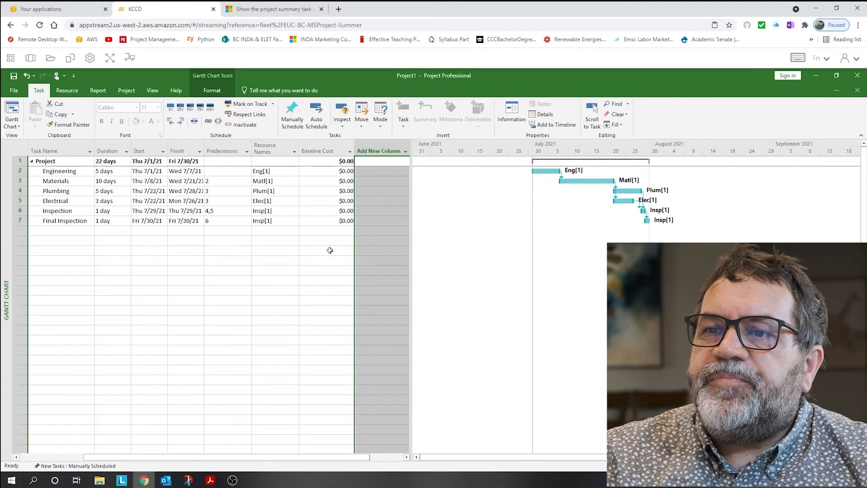
left_click(325, 191)
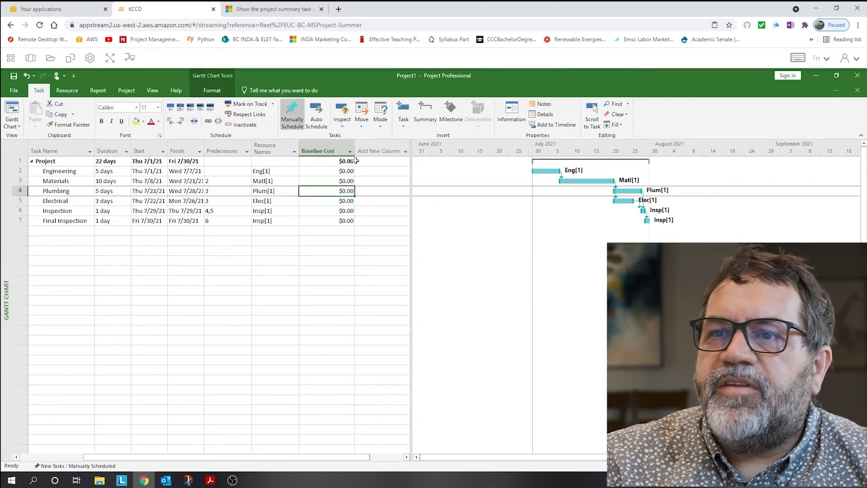
left_click_drag(347, 161, 347, 223)
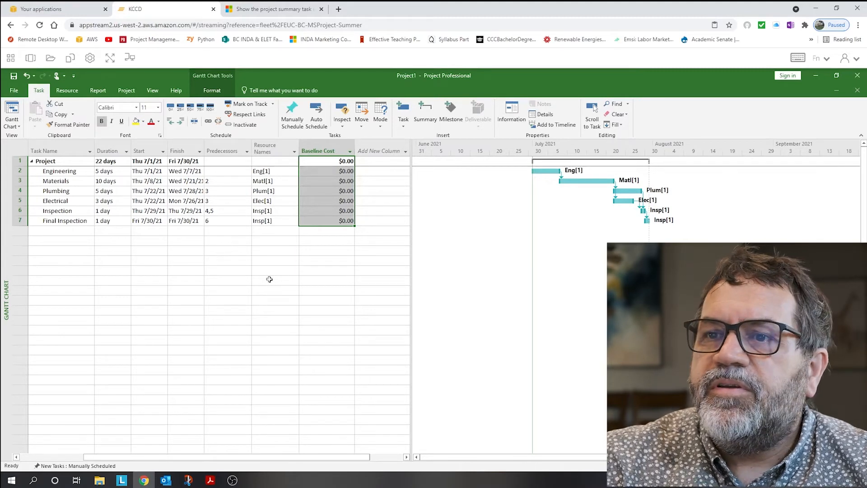
Step: Set a baseline for the entire project so Baseline Cost fills in: $1,000, $2,500, $500, $300, $150, $150, total $4,600
left_click(126, 90)
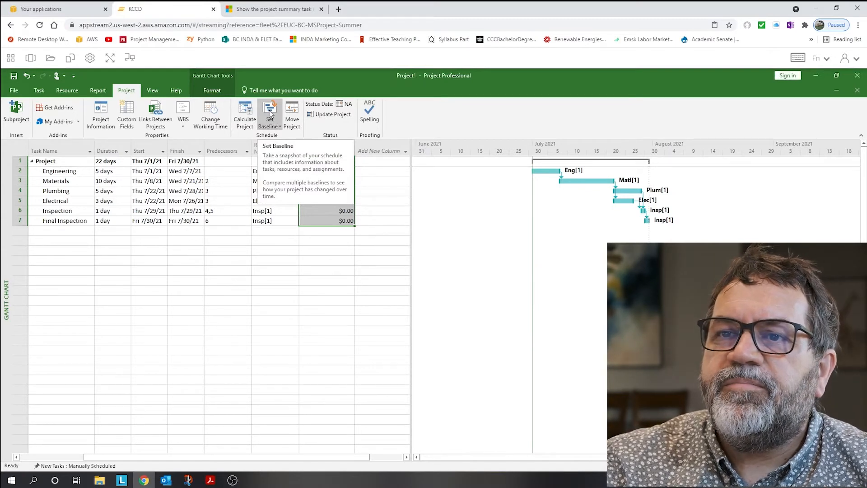
left_click(270, 115)
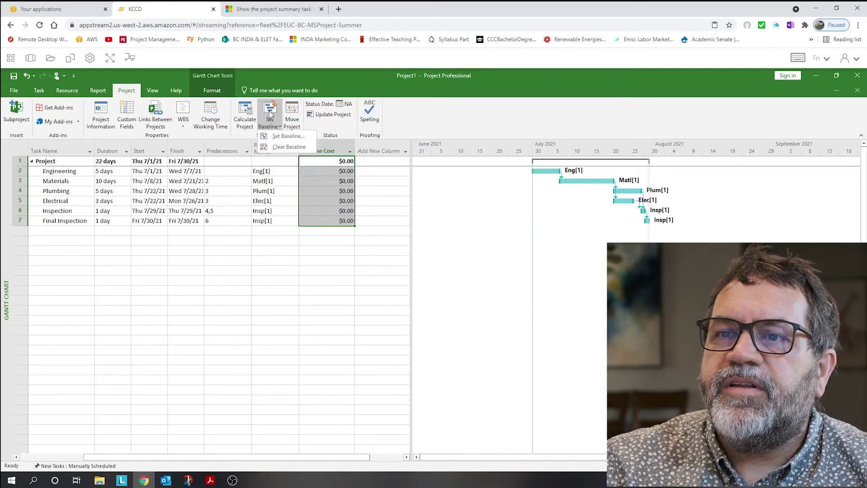
left_click(289, 137)
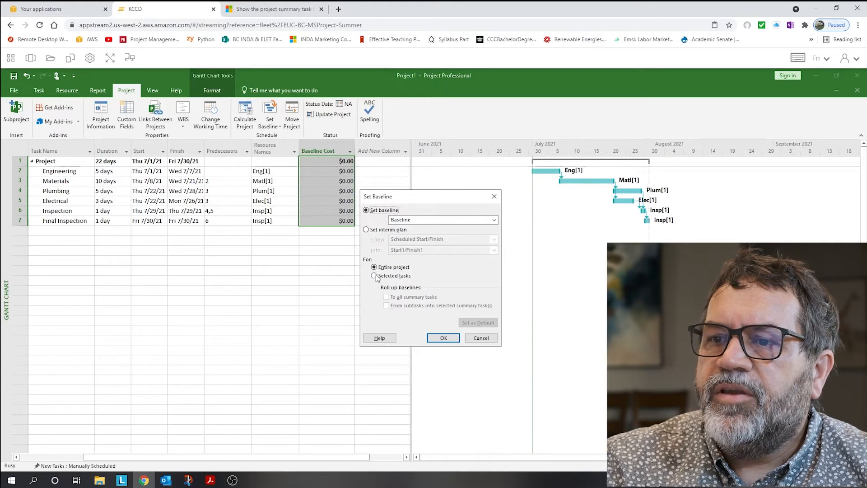
left_click(443, 338)
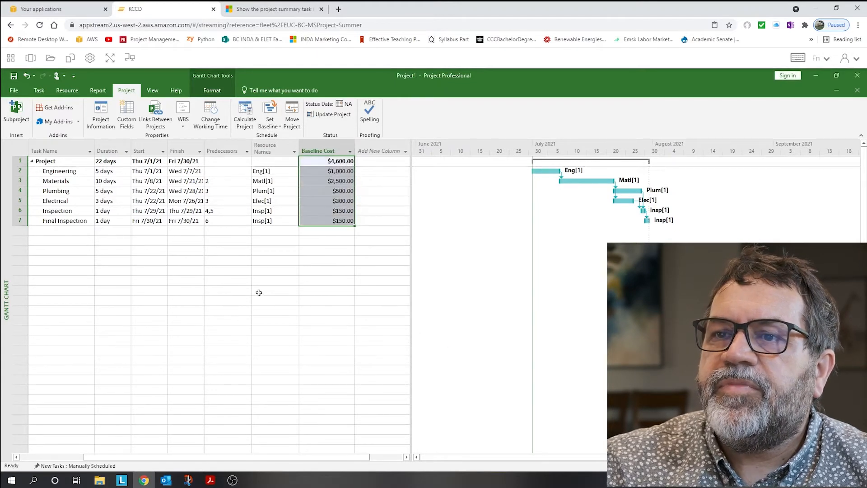
left_click(258, 292)
left_click_drag(342, 170, 342, 221)
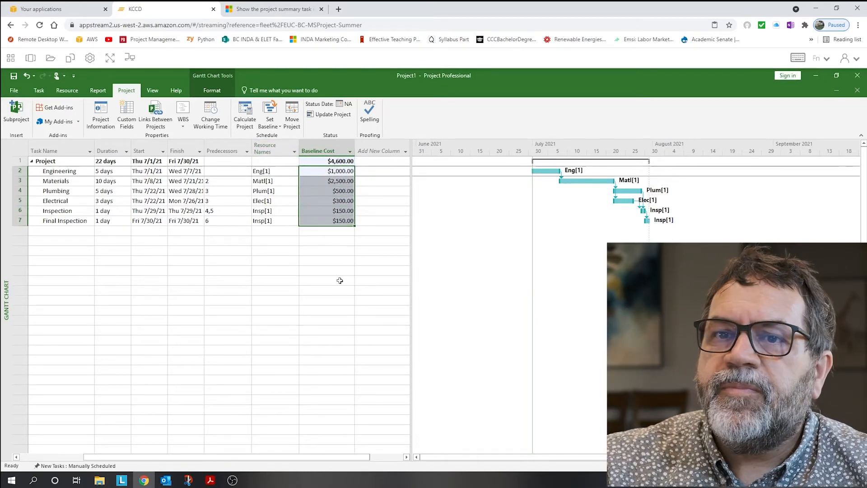
Step: Restore down the Project window and highlight Excel's budget amounts E3:E10 totalling $6,160 beside the Materials baseline cost
left_click(837, 75)
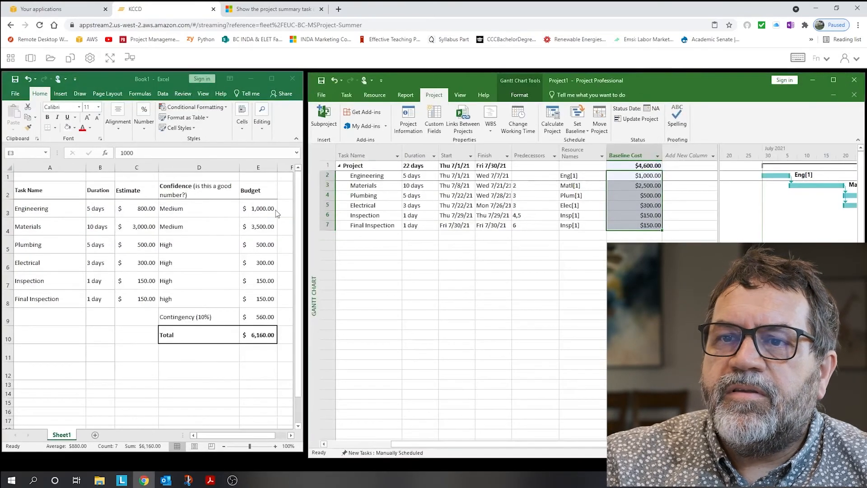
left_click_drag(265, 208, 262, 335)
left_click(262, 334)
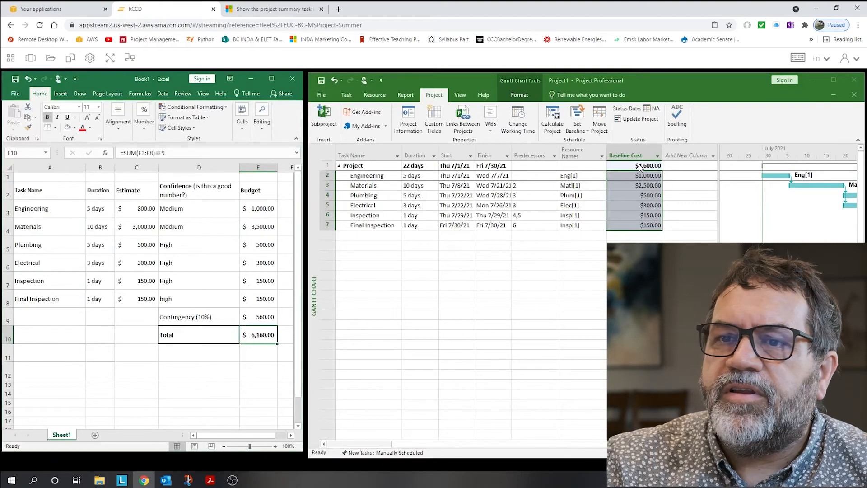
left_click(646, 185)
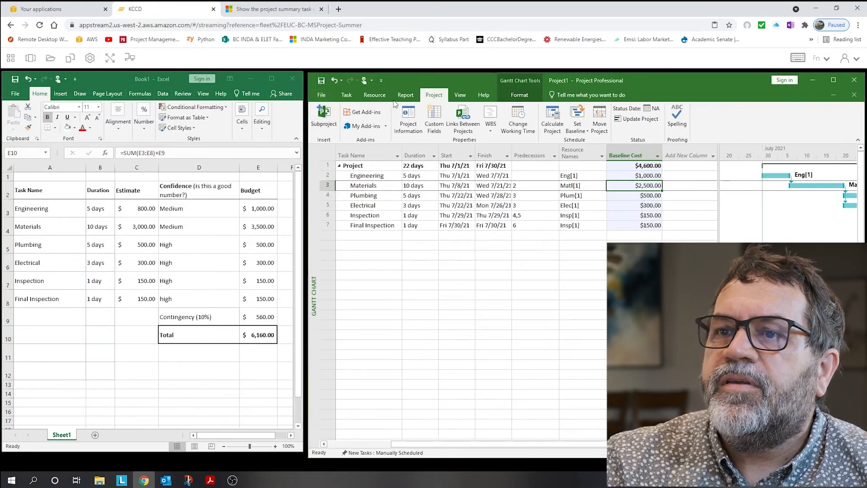
left_click(346, 95)
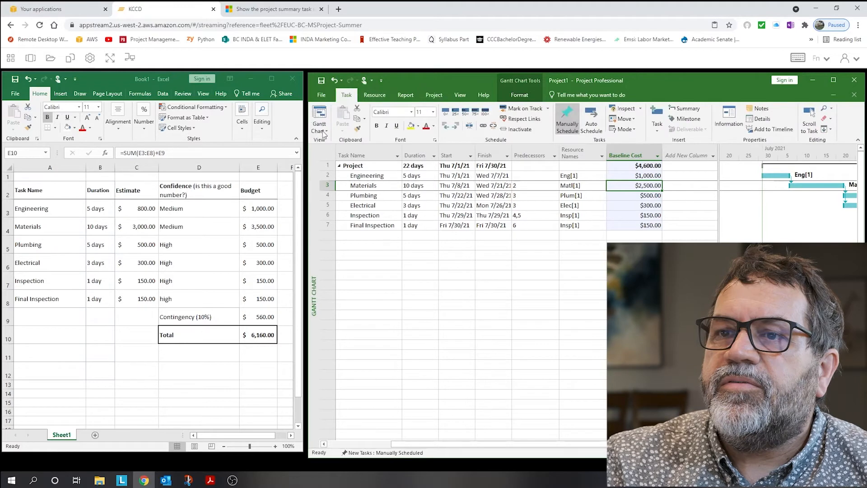
Step: In the Resource Sheet, set the Matl resource's Cost/Use to $3,500
left_click(324, 131)
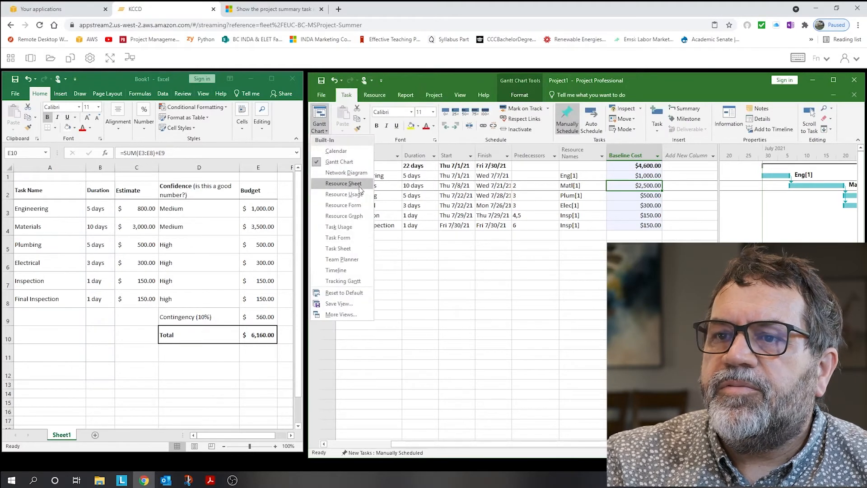
left_click(344, 194)
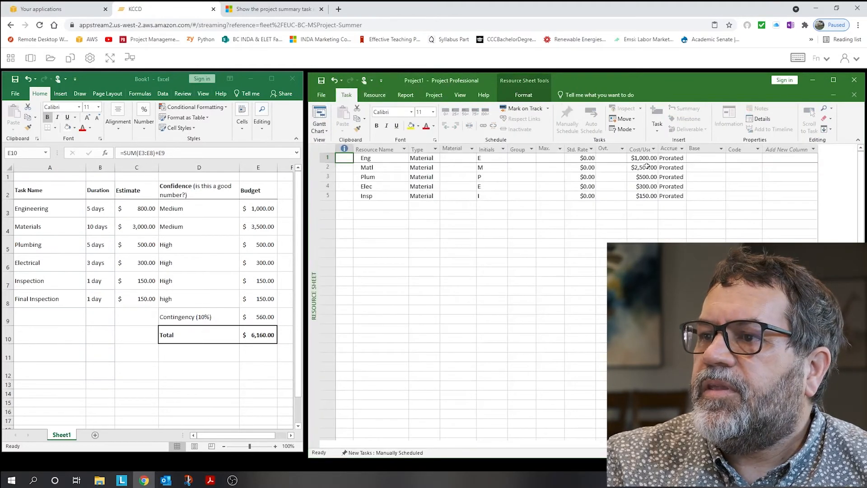
left_click(646, 167)
type("500")
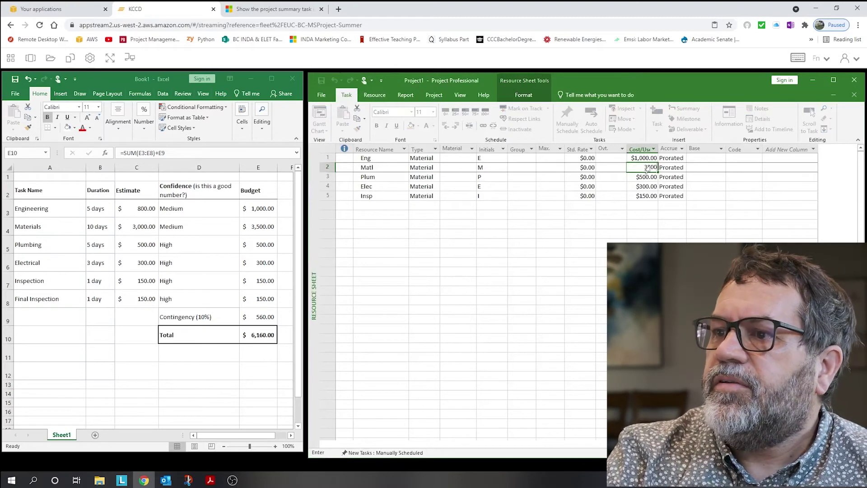
key("Return")
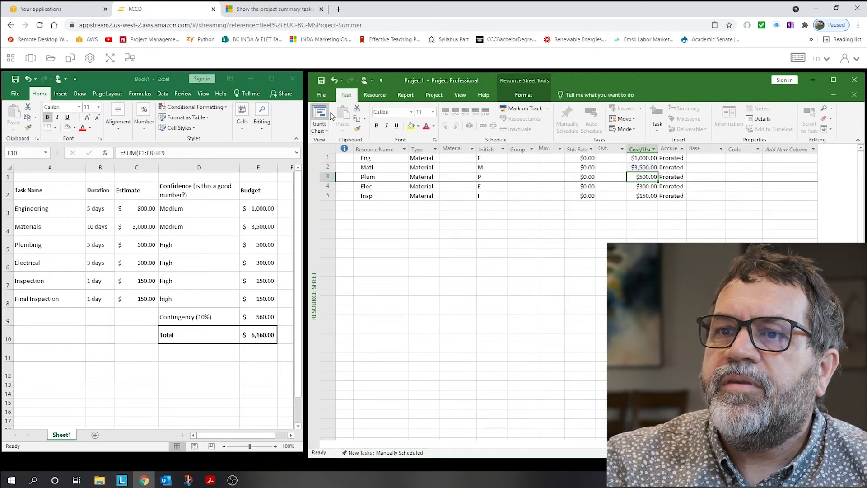
Step: Return to the Gantt Chart and check the Materials baseline cost, still totalling $4,600
left_click(320, 115)
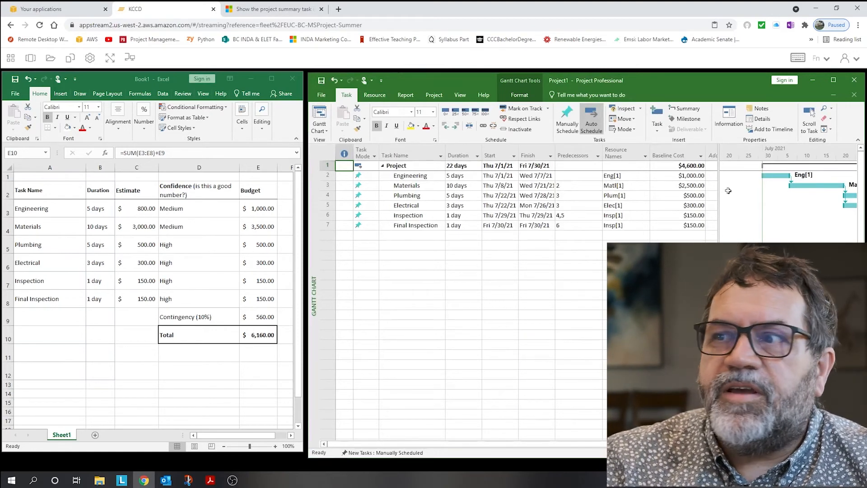
left_click(689, 184)
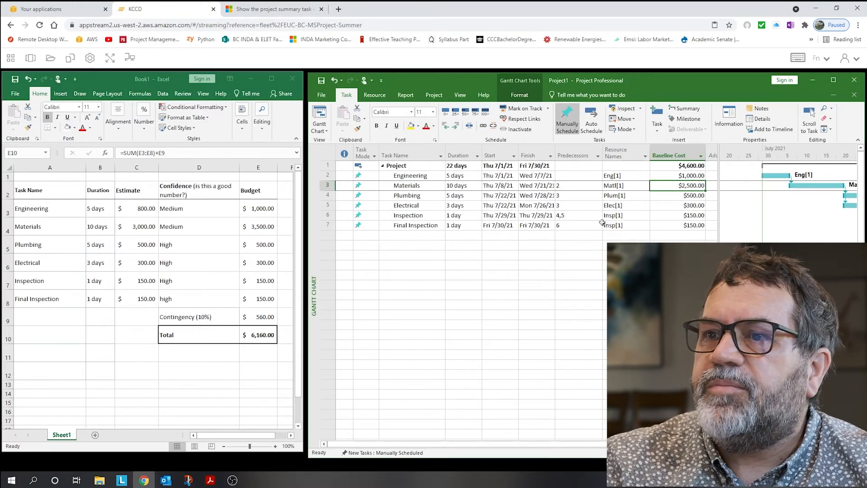
left_click(434, 95)
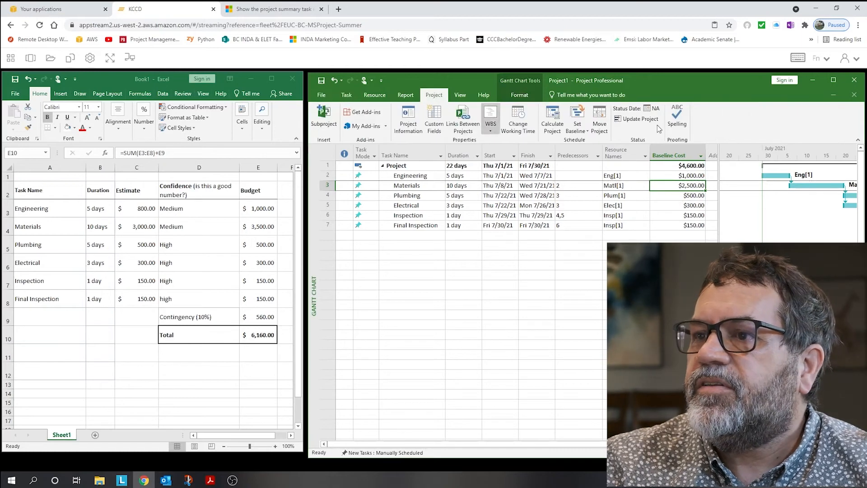
Step: Re-save the project baseline, overwriting the existing one, so Materials shows $3,500
left_click(577, 121)
left_click(594, 141)
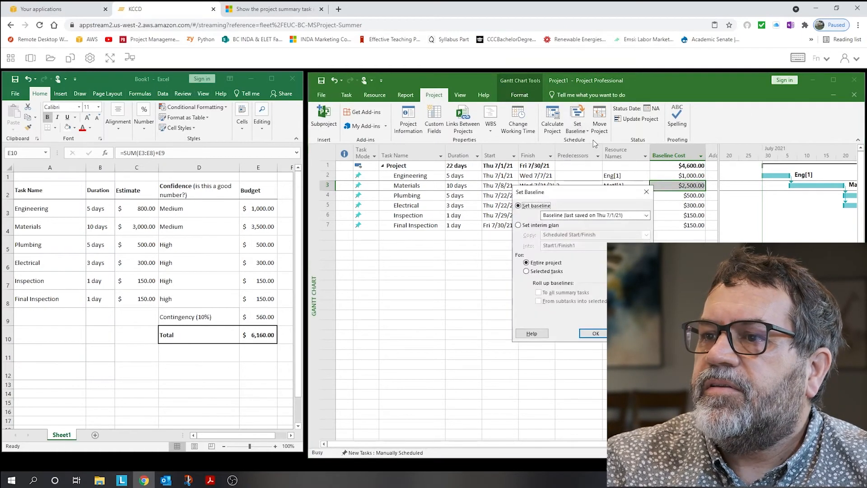
left_click(595, 334)
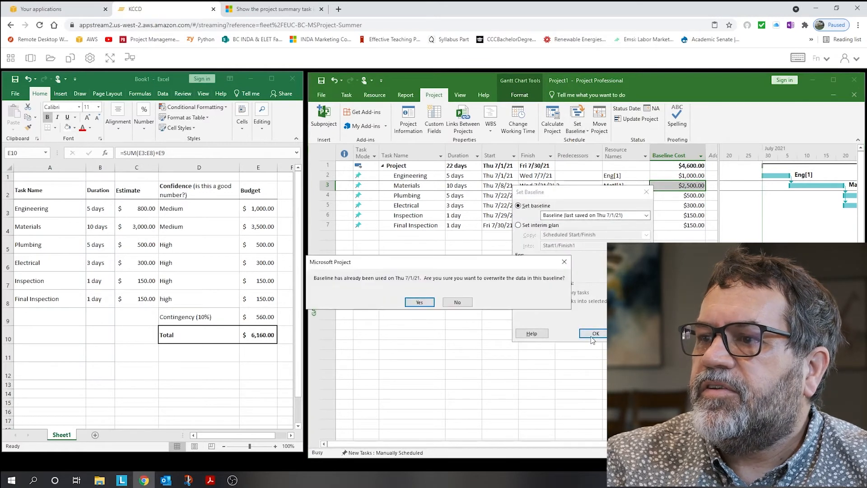
left_click(420, 303)
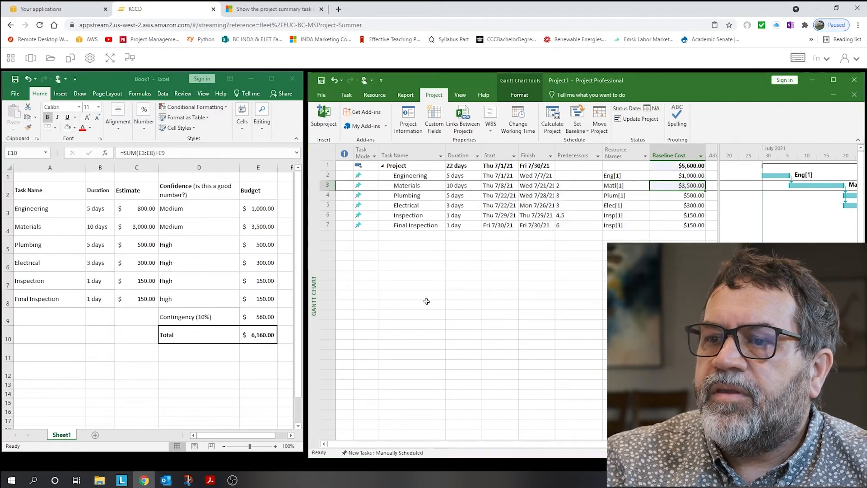
Step: Check the updated Materials baseline, then select the Contingency row D9:E9 in the Excel budget
left_click(691, 185)
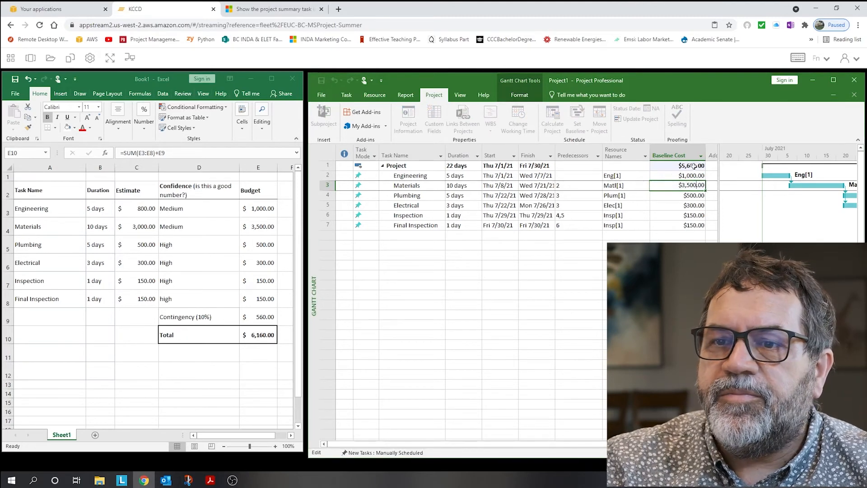
left_click(222, 317)
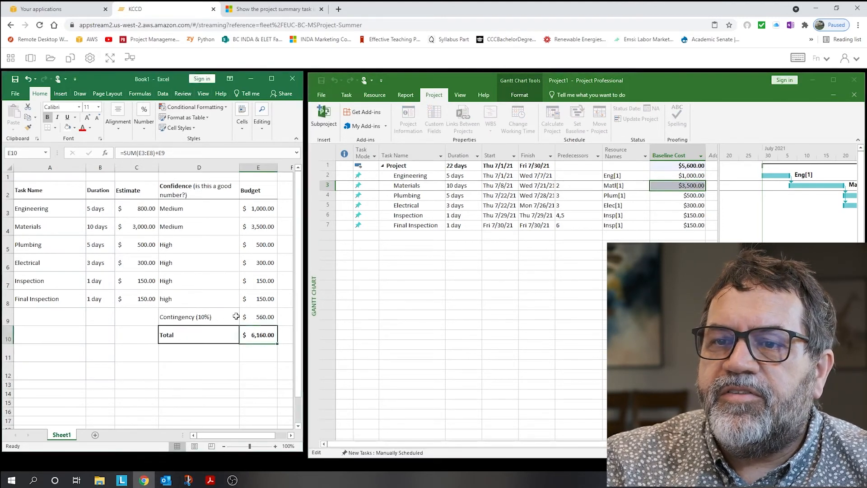
left_click_drag(236, 316, 259, 316)
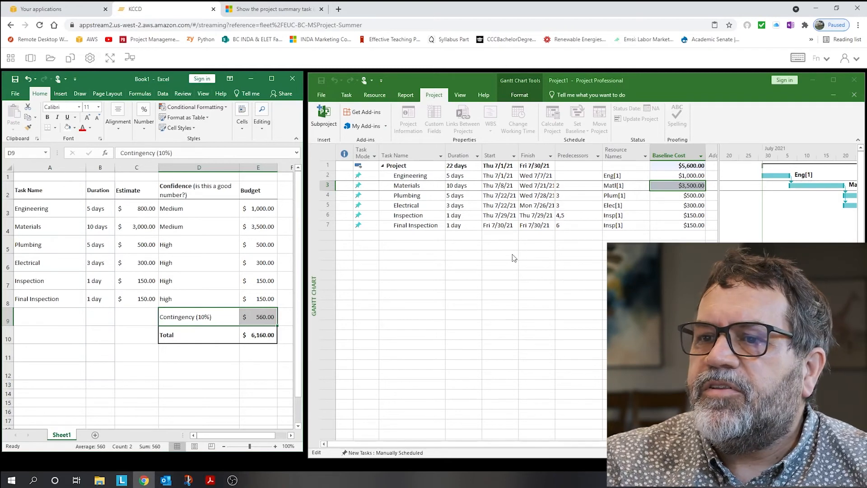
Step: Add a Contingency task below Final Inspection with a new resource named Cont
left_click(410, 238)
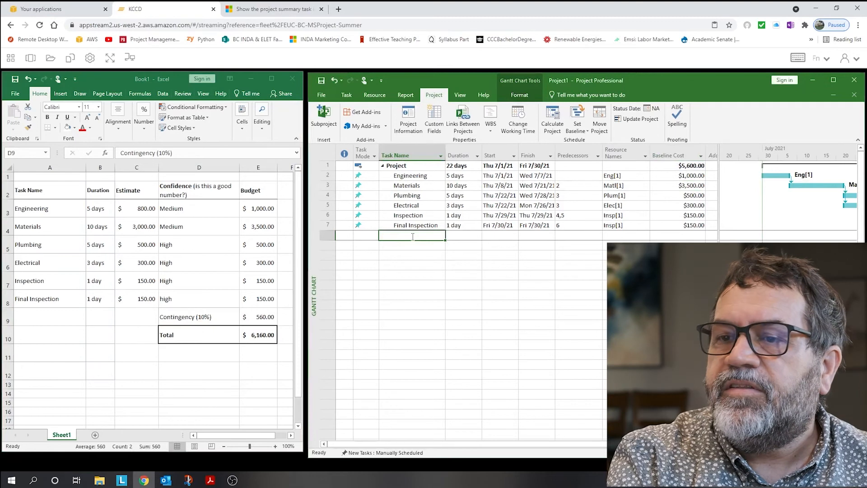
type("Contingency")
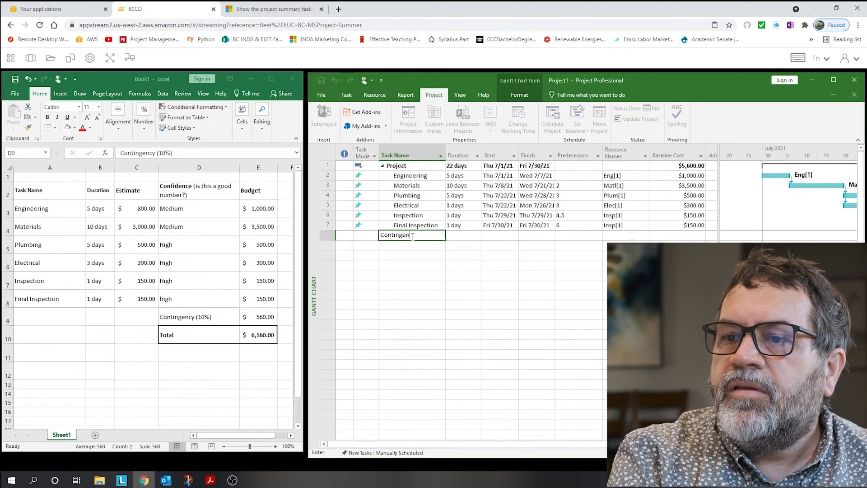
key("Tab")
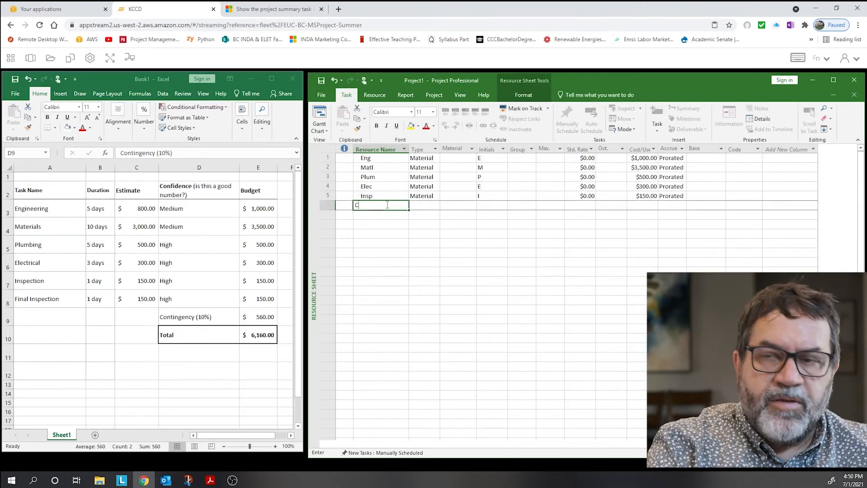
type("Cont")
key("Tab")
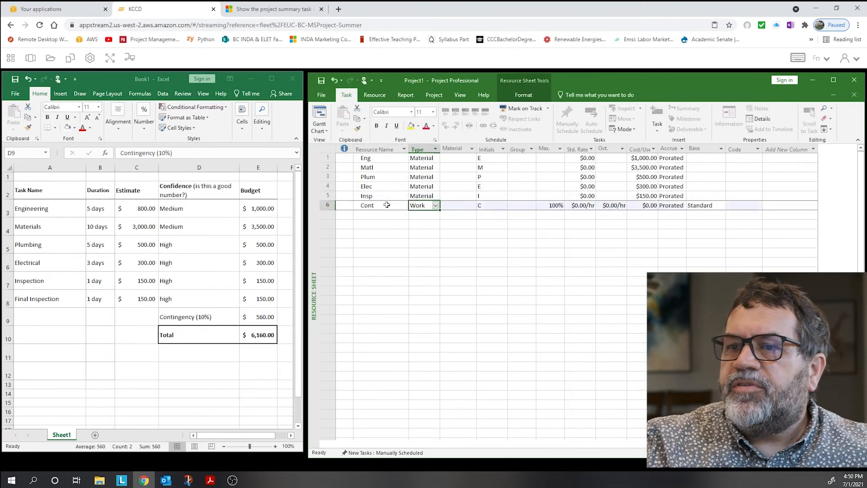
Step: Make Cont a Material resource with a $560 cost per use
left_click(434, 206)
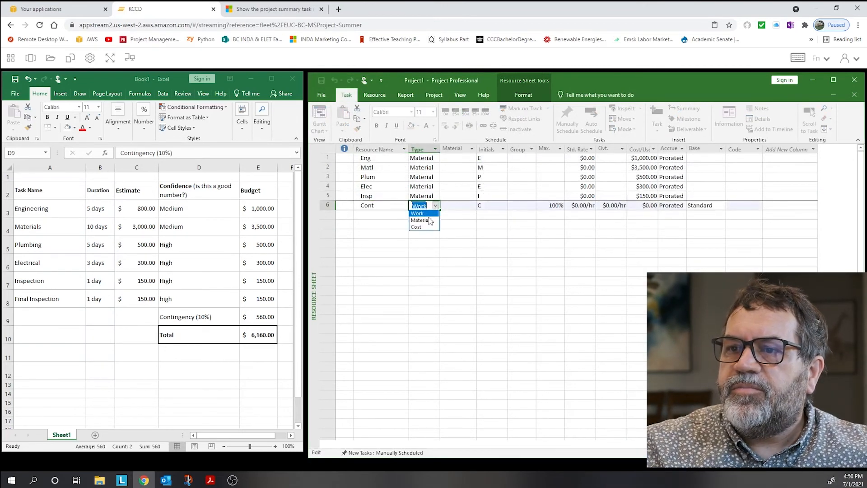
left_click(421, 219)
left_click(644, 205)
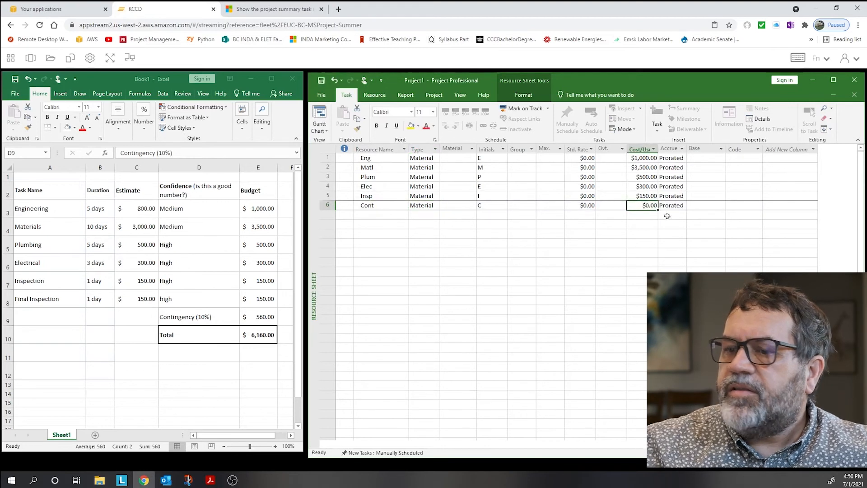
type("560")
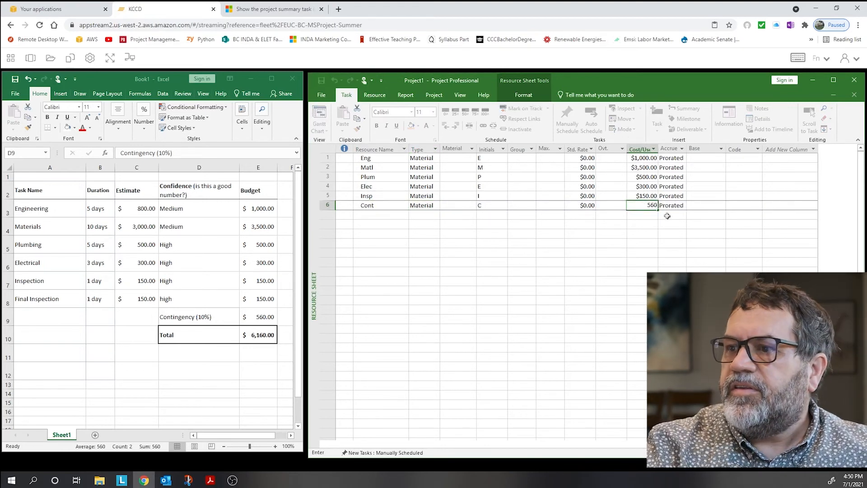
key("Return")
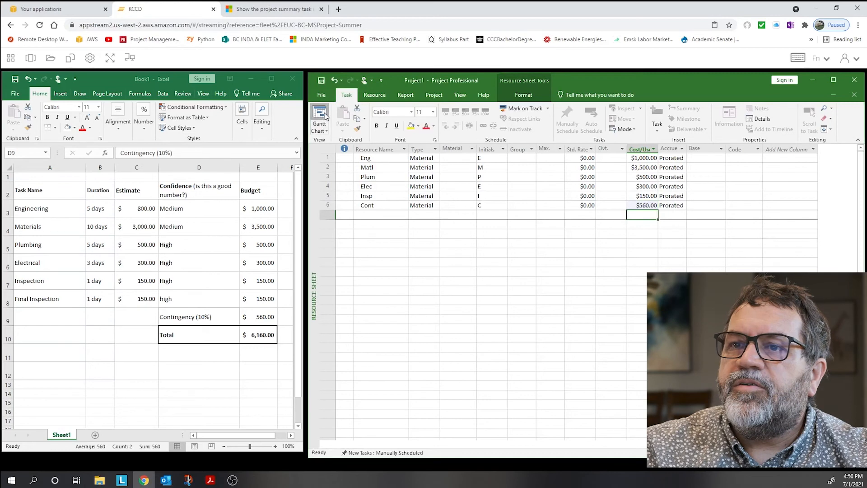
left_click(320, 116)
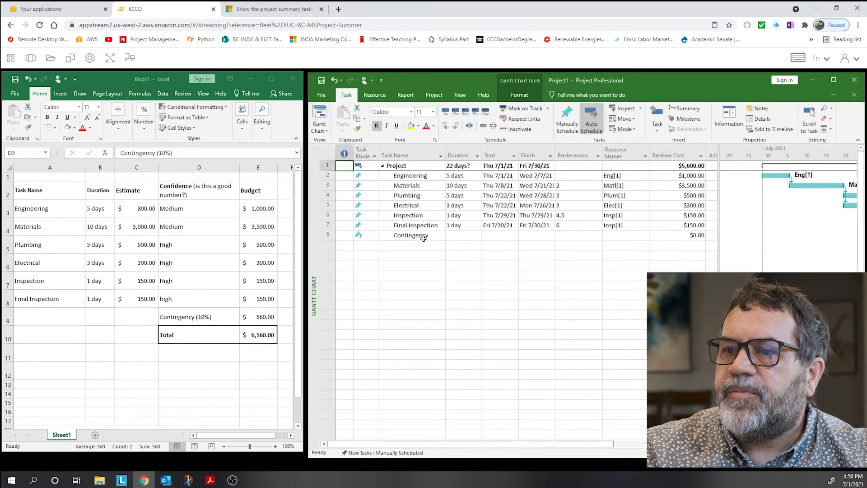
Step: Assign the Cont resource to the Contingency task via its Resource Names dropdown
left_click(630, 237)
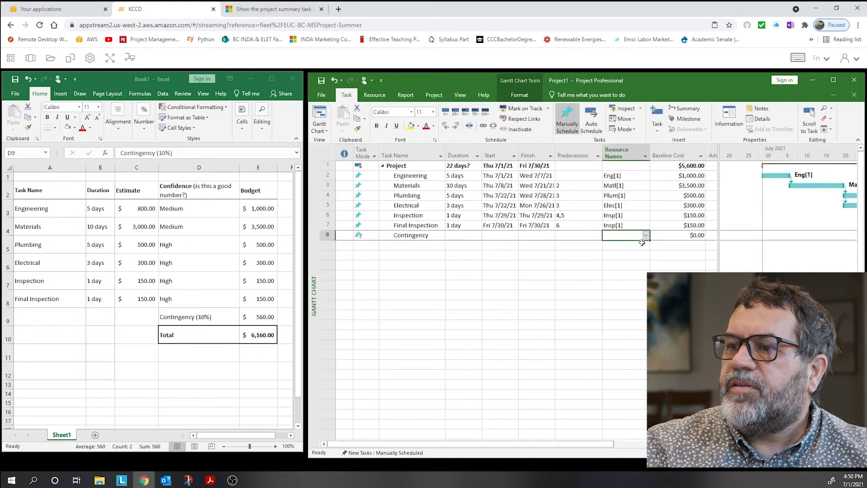
left_click(646, 236)
left_click(616, 244)
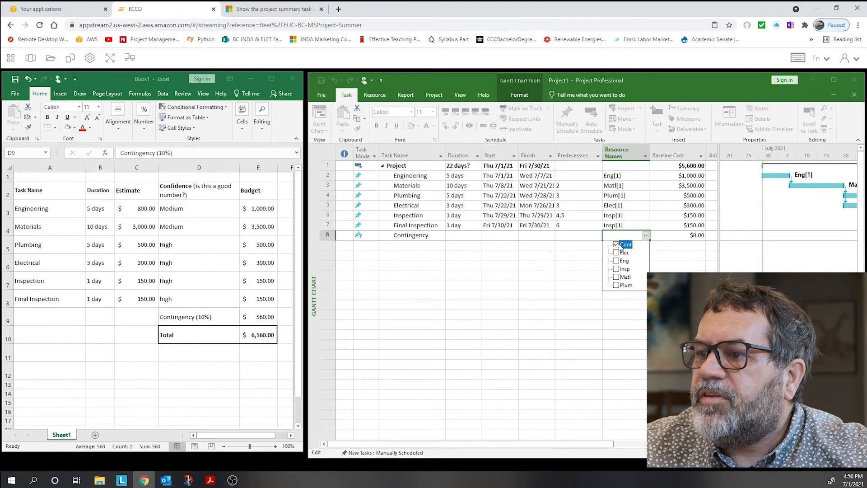
left_click(569, 281)
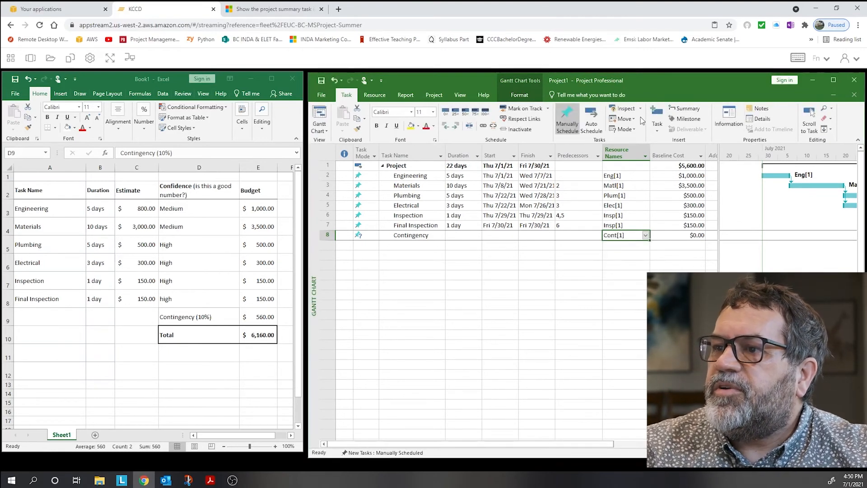
Step: Re-save the baseline for the entire project, overwriting the existing one
left_click(434, 95)
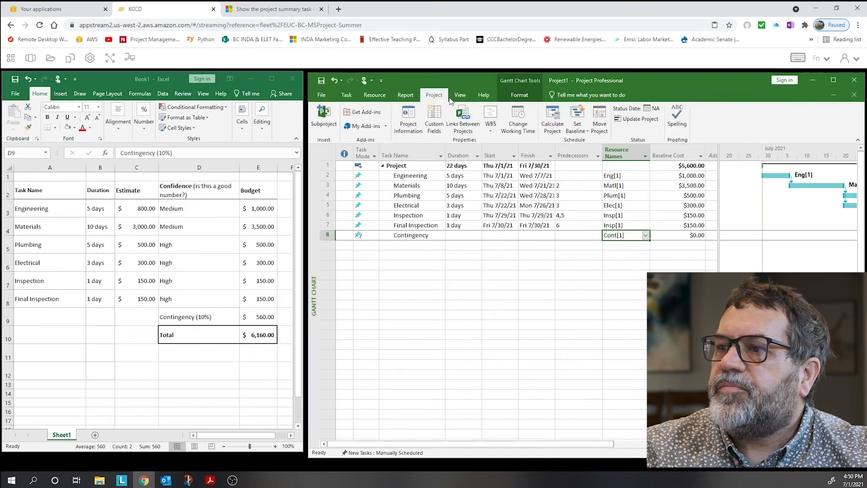
left_click(577, 125)
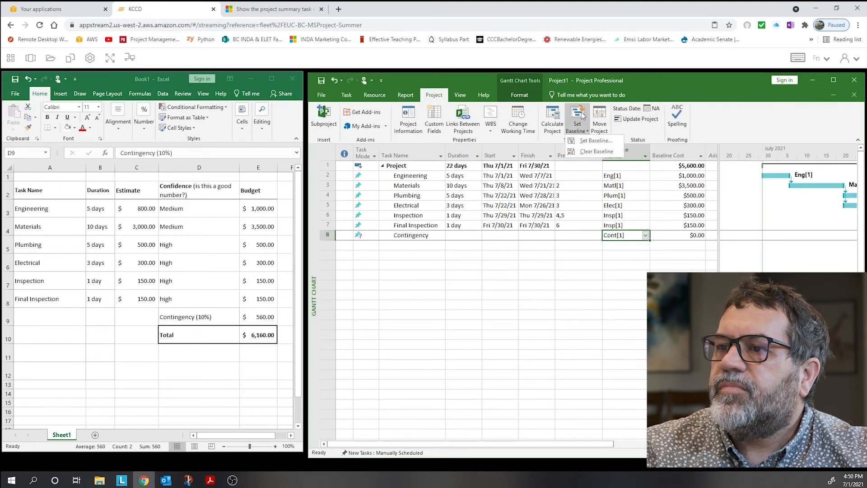
left_click(592, 141)
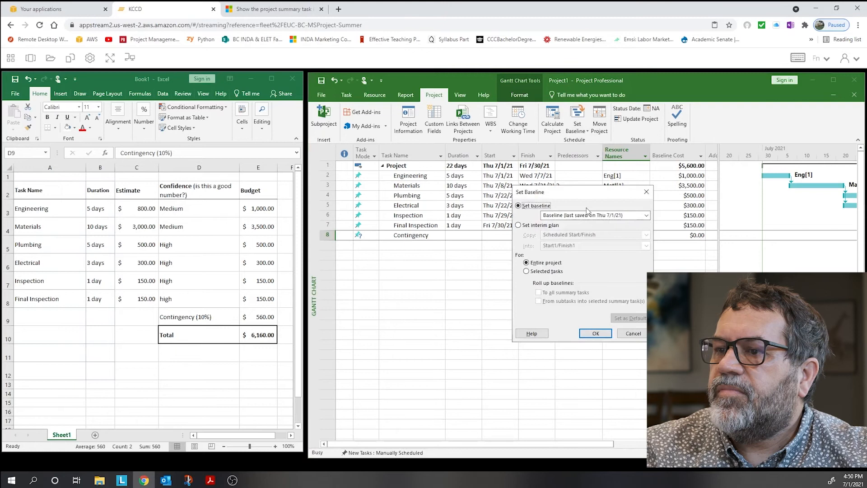
left_click(593, 334)
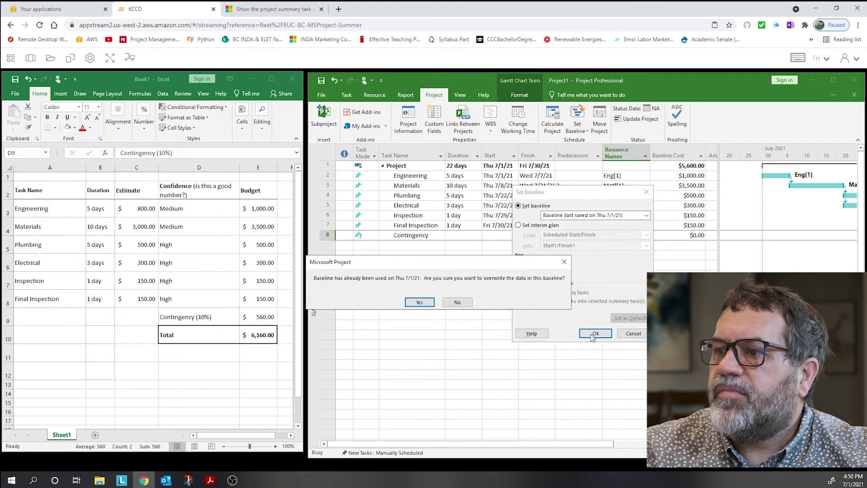
left_click(420, 302)
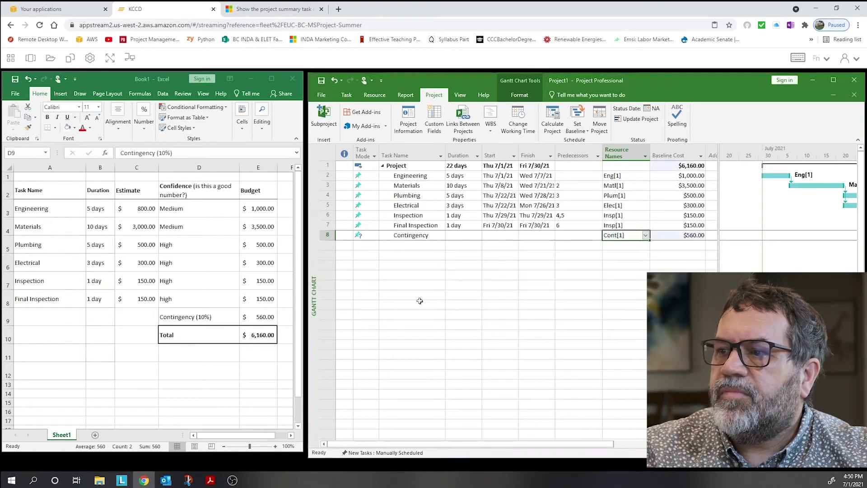
Step: Verify Contingency's $560 baseline and the $6,160 project total against the Excel budget
left_click(687, 236)
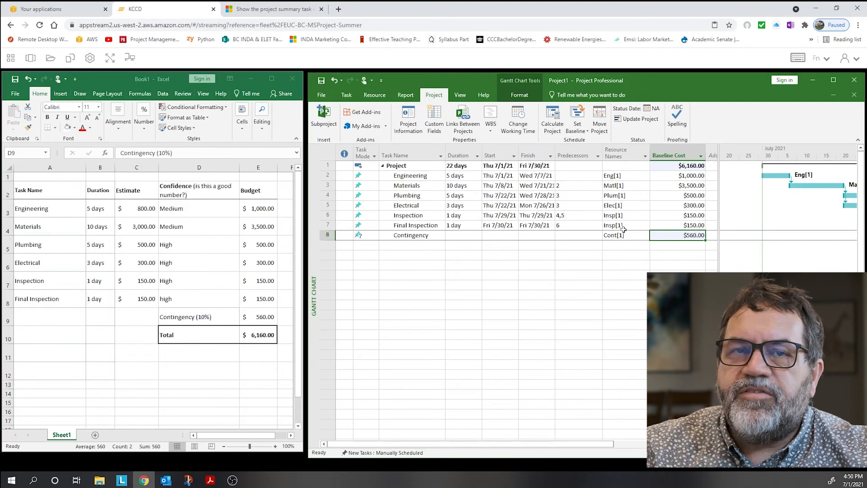
left_click(682, 166)
left_click(259, 335)
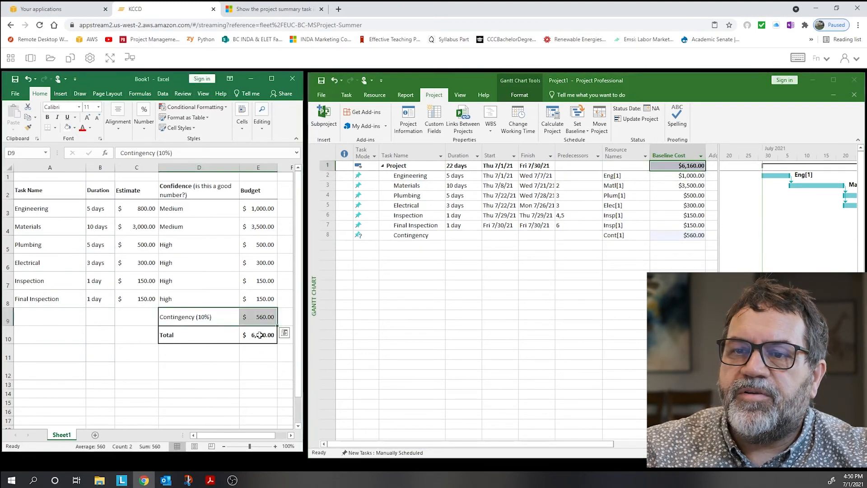
left_click(249, 367)
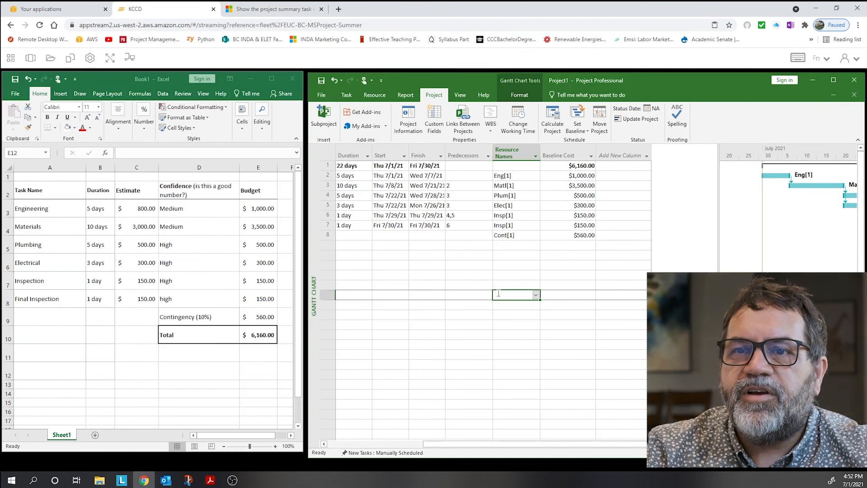
left_click(103, 352)
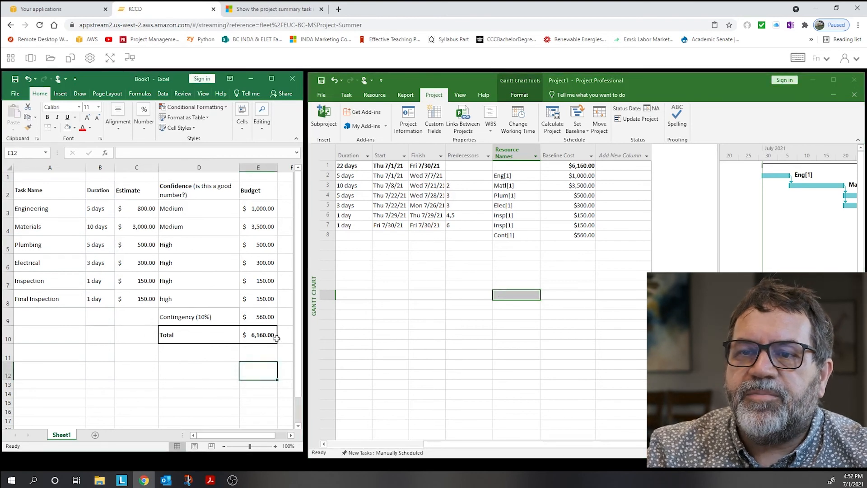
left_click_drag(264, 335, 42, 190)
left_click(161, 366)
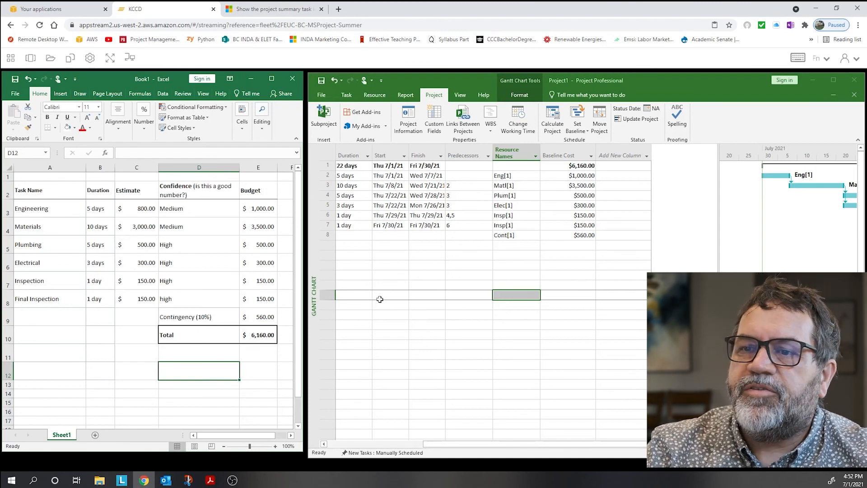
left_click(561, 264)
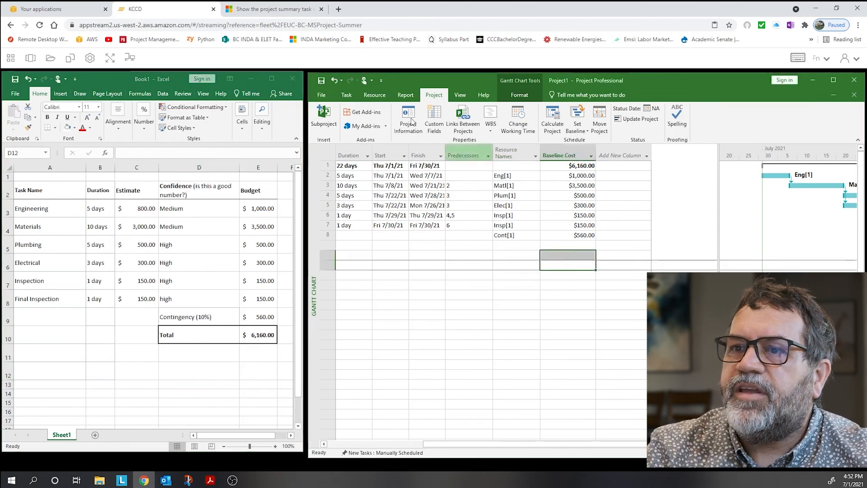
Step: Show the Cost Overview dashboard report with $6,160 cost and compare it with the Excel total
left_click(405, 95)
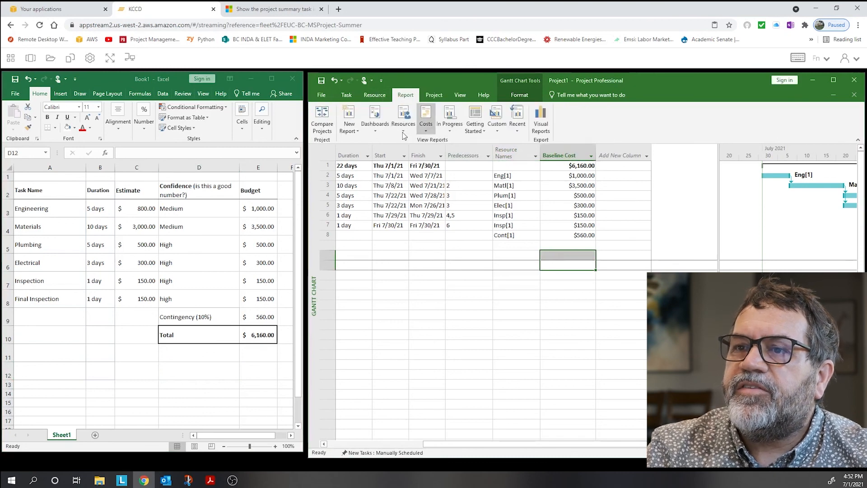
left_click(375, 129)
left_click(392, 152)
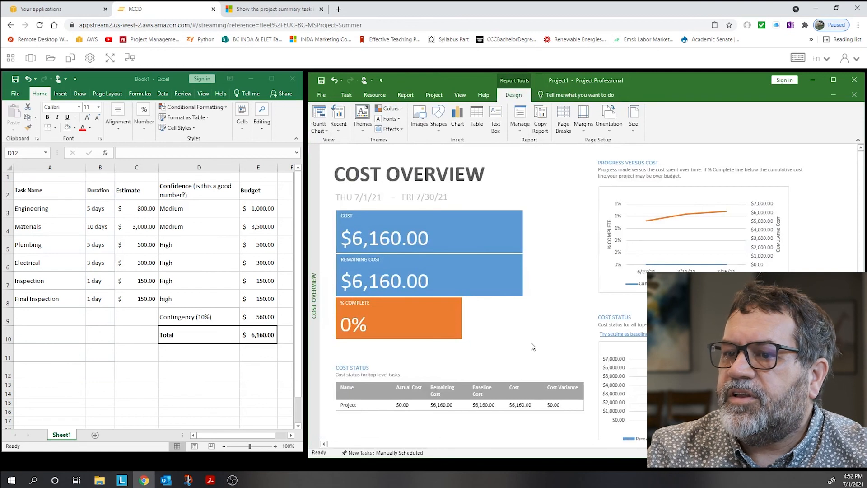
scroll(510, 344, "down", 3)
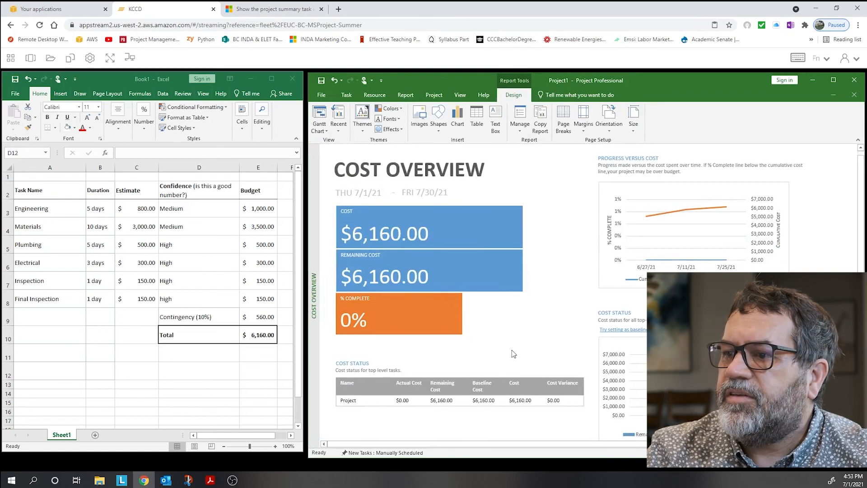
scroll(511, 348, "down", 2)
scroll(512, 353, "up", 3)
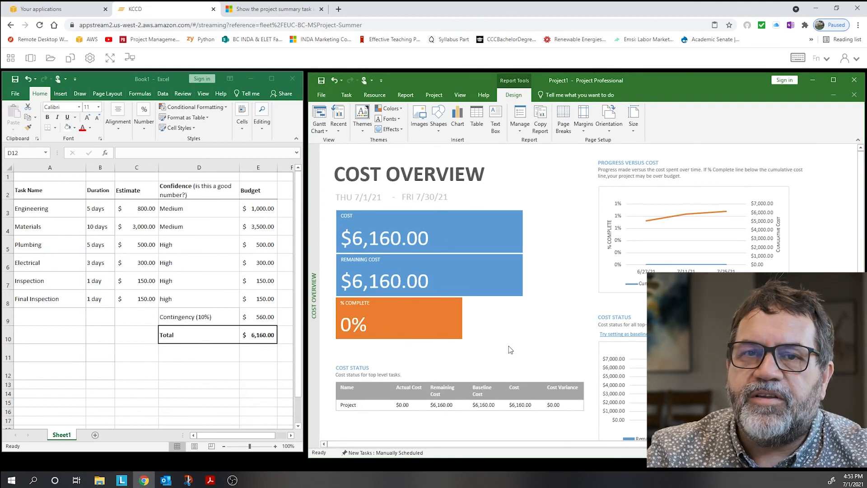
left_click(217, 371)
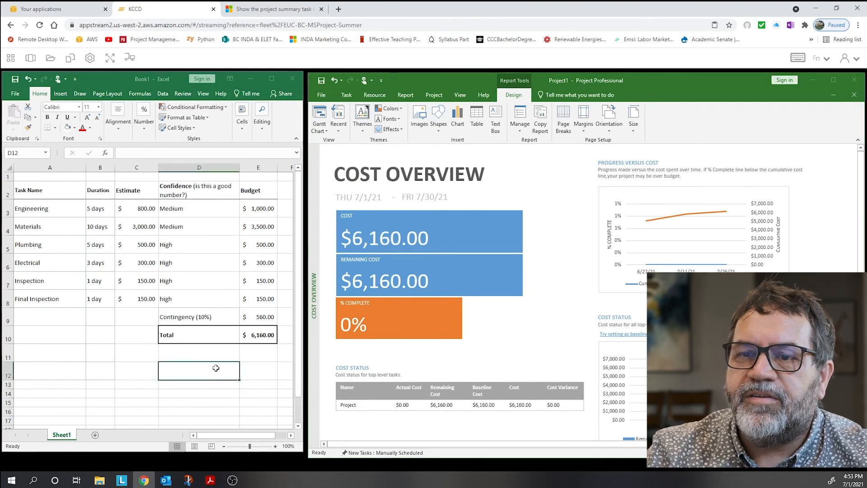
left_click(102, 373)
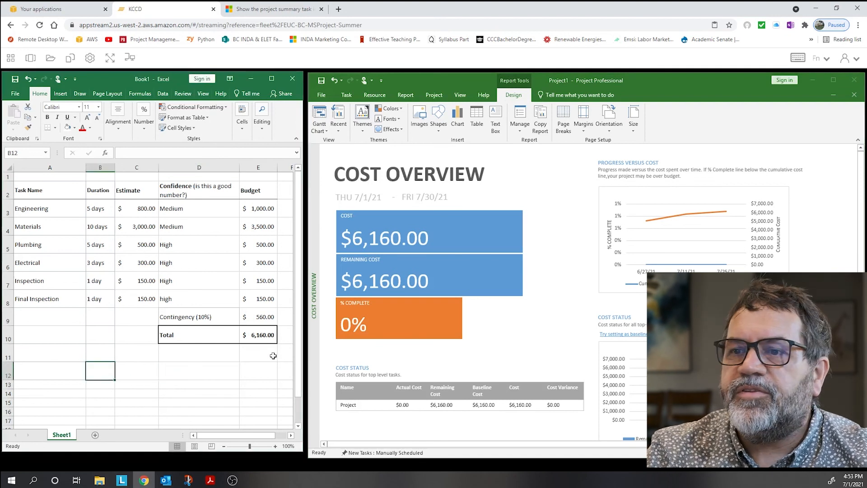